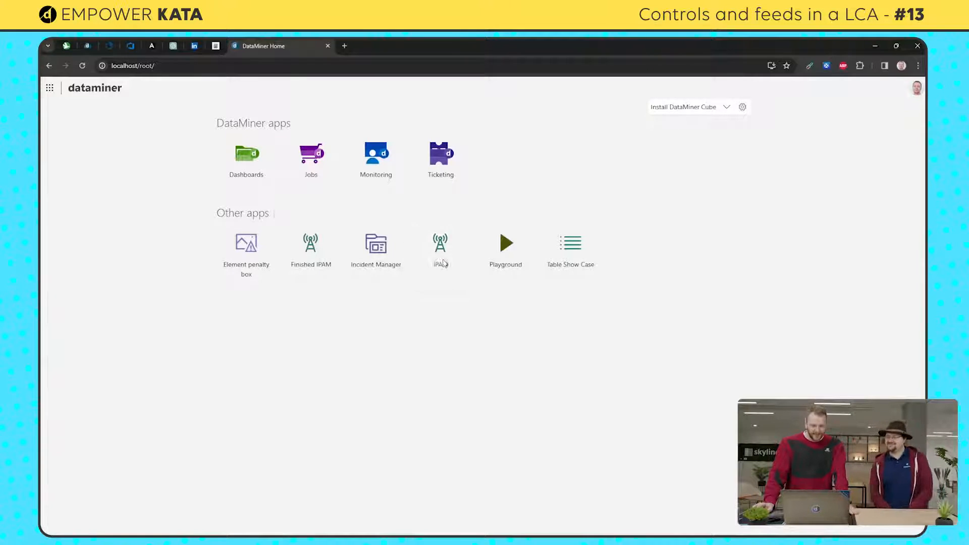
- Open the IPAM app, view its Subnets page, and return to the IP addresses page
{"action": "left_click", "coordinate": [442, 263]}
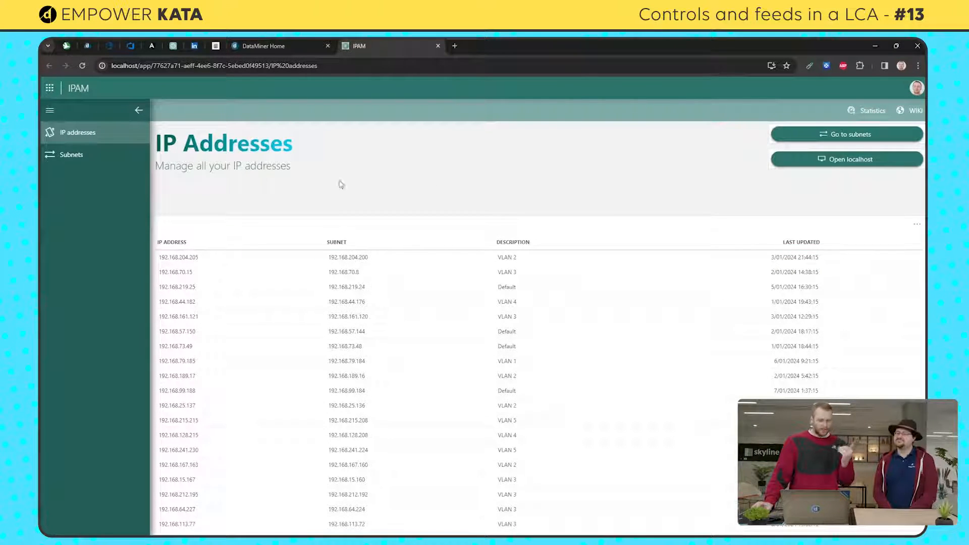
{"action": "left_click", "coordinate": [71, 156]}
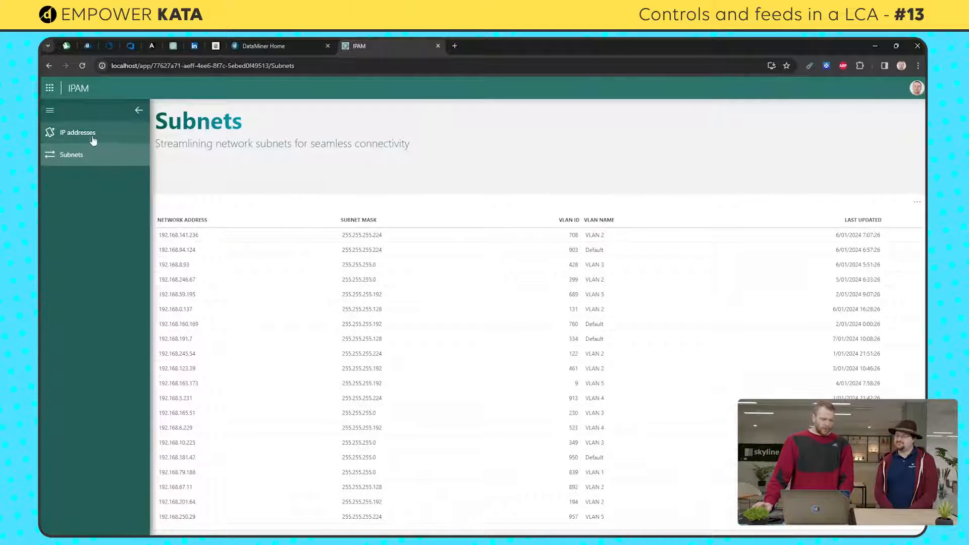
{"action": "left_click", "coordinate": [96, 135]}
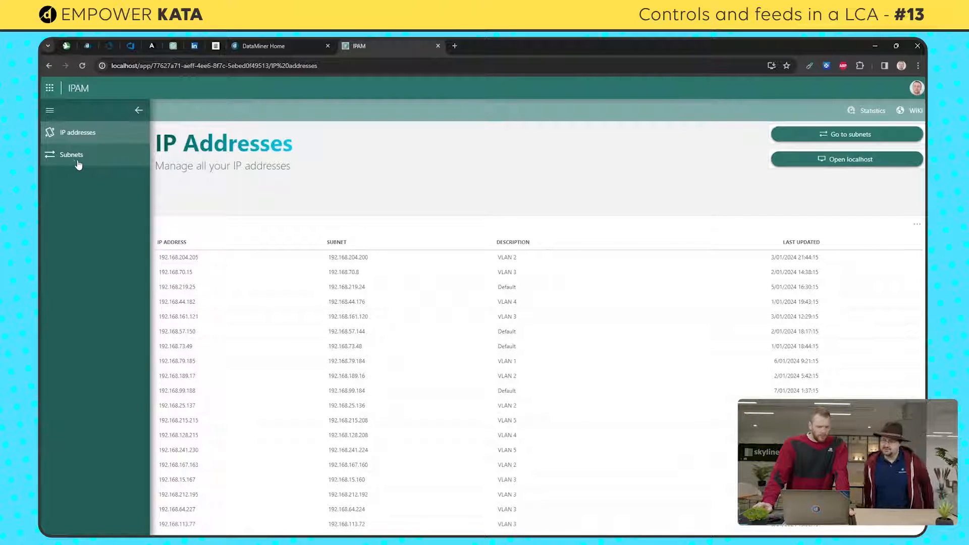
- Switch the IPAM app to editing, put the Subnets page in edit mode, and collapse the page navigation
{"action": "left_click", "coordinate": [917, 85]}
{"action": "left_click", "coordinate": [845, 147]}
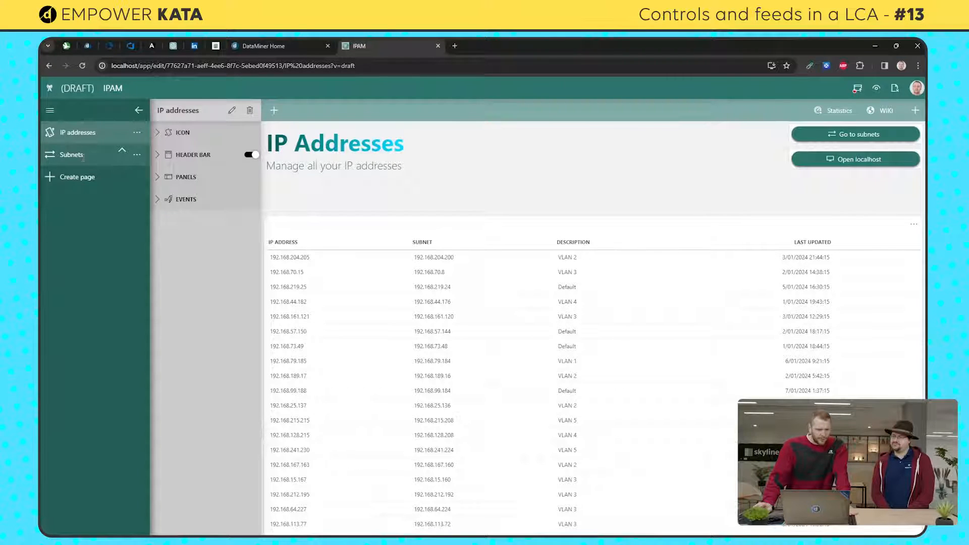
{"action": "left_click", "coordinate": [76, 154]}
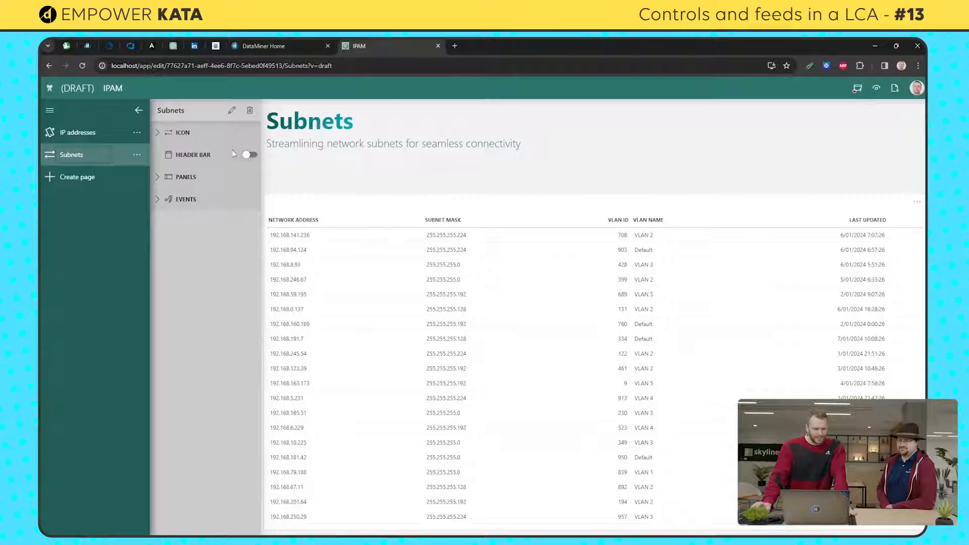
{"action": "left_click", "coordinate": [232, 111]}
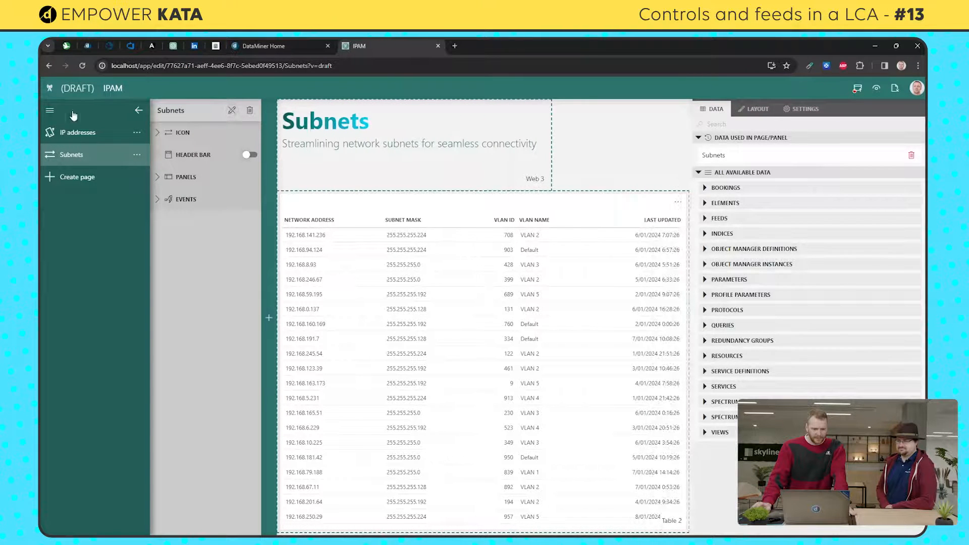
{"action": "left_click", "coordinate": [50, 110]}
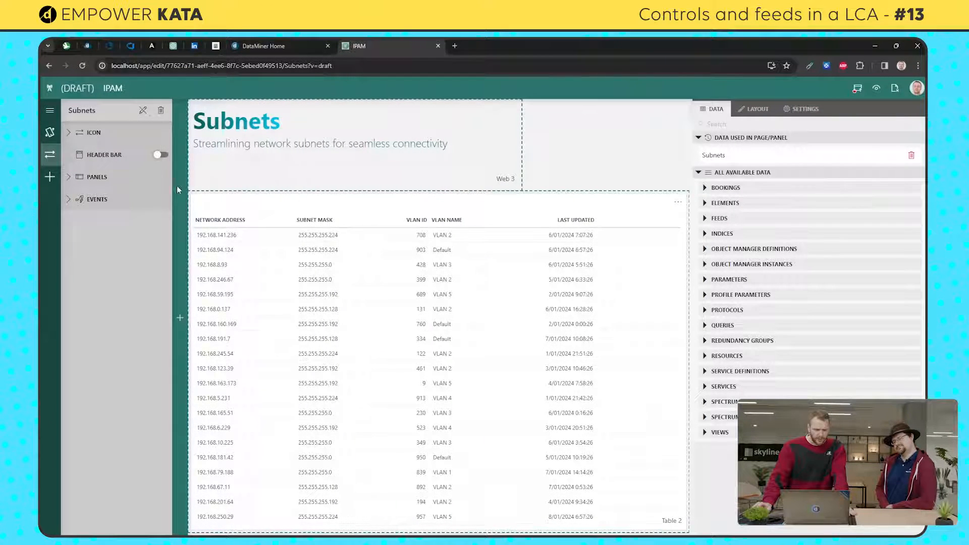
- Filter the Subnets table's VLAN Name column on values containing VLAN 1
{"action": "mouse_move", "coordinate": [177, 187]}
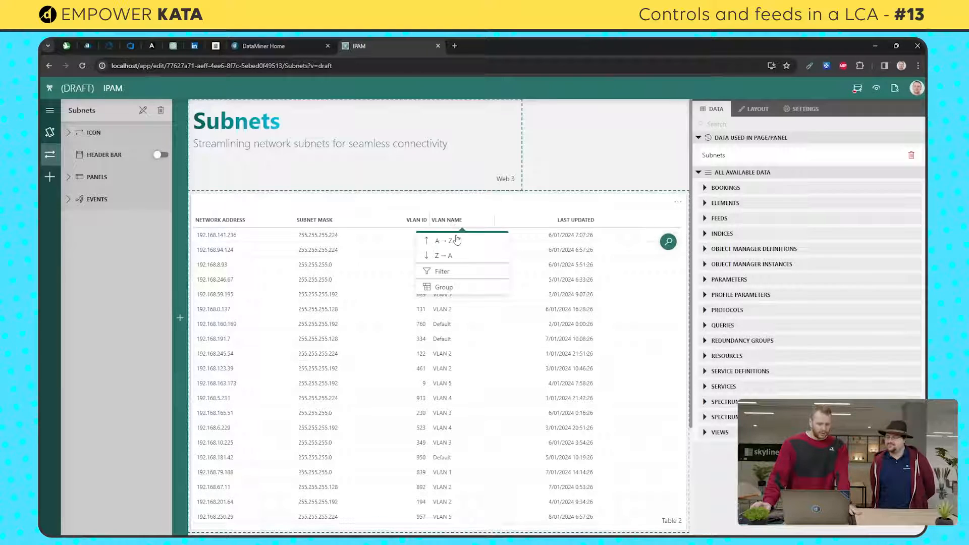
{"action": "left_click", "coordinate": [462, 271]}
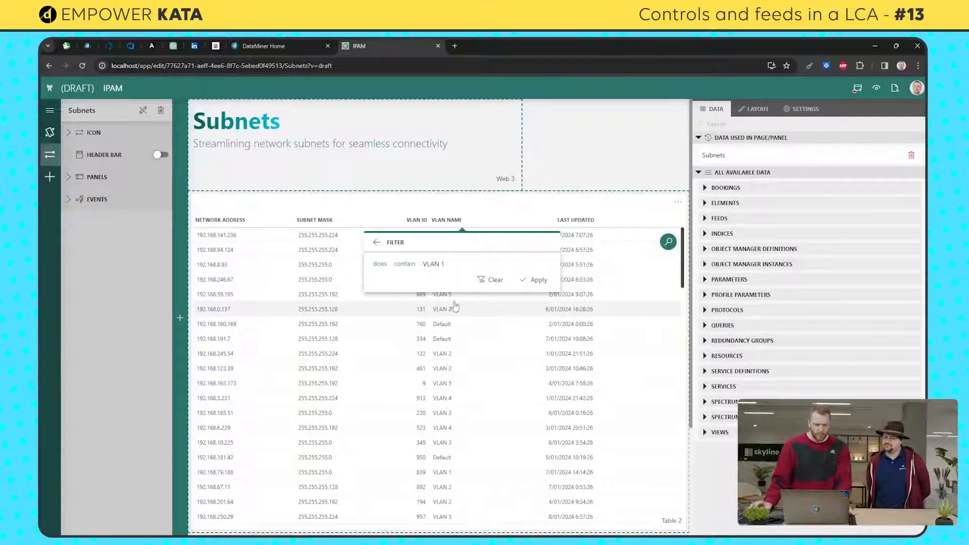
{"action": "left_click", "coordinate": [535, 279]}
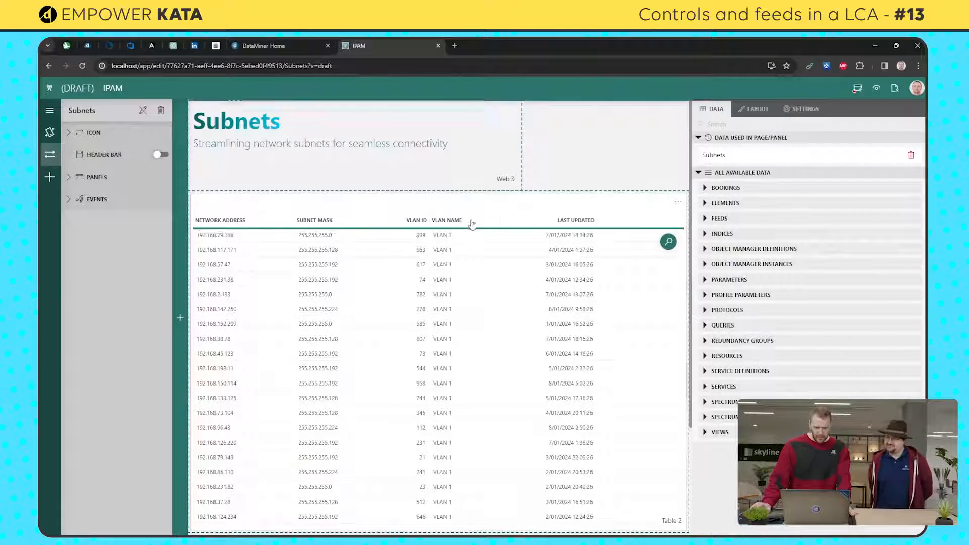
- Lower the Subnets table's upper edge and add a Text input component in the gap below the page header
{"action": "left_click", "coordinate": [485, 183]}
{"action": "left_click_drag", "start_coordinate": [484, 190], "coordinate": [480, 221]}
{"action": "left_click", "coordinate": [180, 318]}
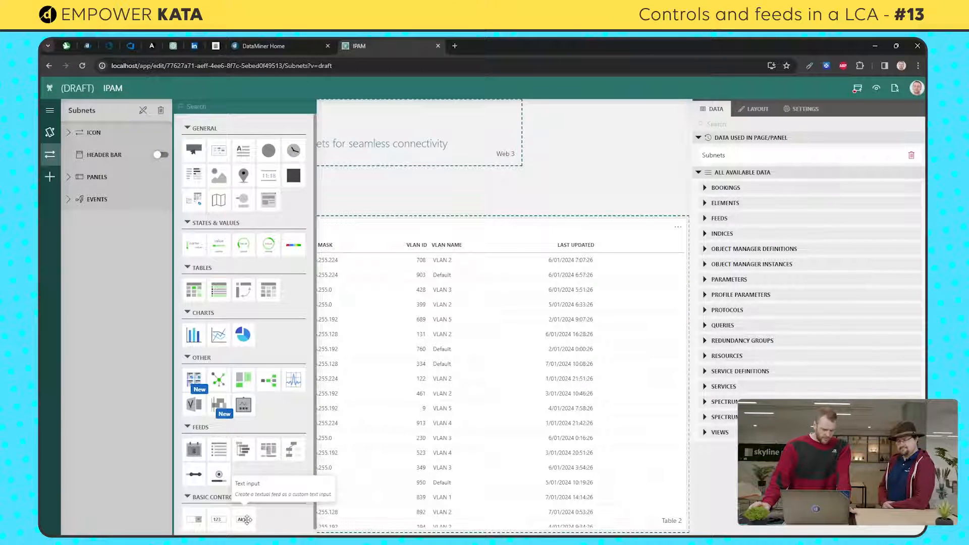
{"action": "left_click_drag", "start_coordinate": [244, 519], "coordinate": [211, 234]}
- Widen the text input and extend it upward to fill the gap between the page header and the table
{"action": "left_click_drag", "start_coordinate": [313, 198], "coordinate": [372, 196]}
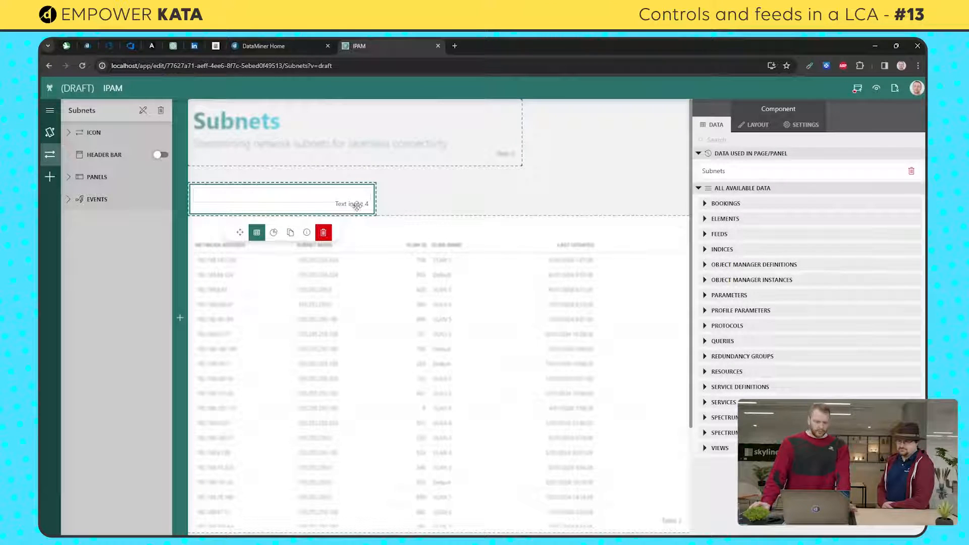
{"action": "left_click", "coordinate": [302, 198]}
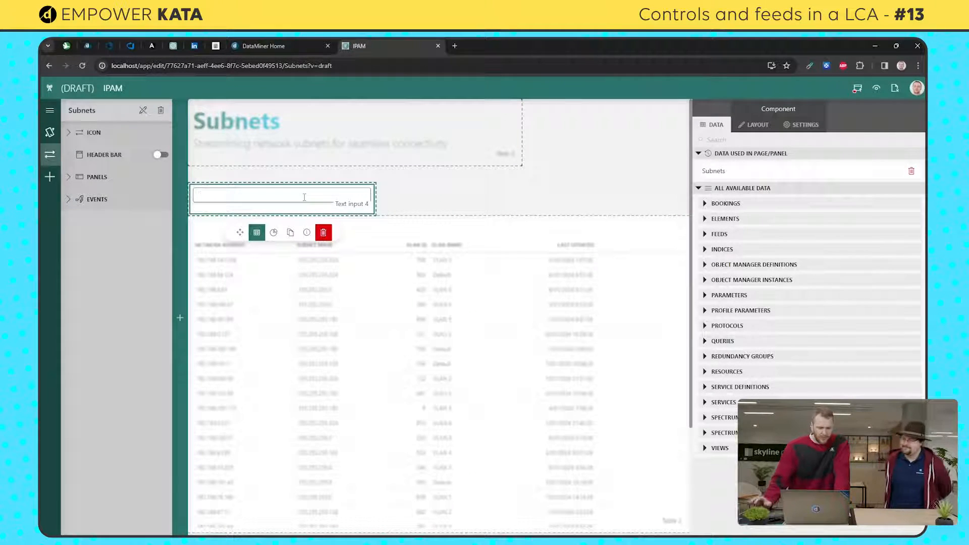
{"action": "left_click", "coordinate": [759, 125]}
{"action": "mouse_move", "coordinate": [352, 181]}
{"action": "left_click_drag", "start_coordinate": [282, 185], "coordinate": [283, 170]}
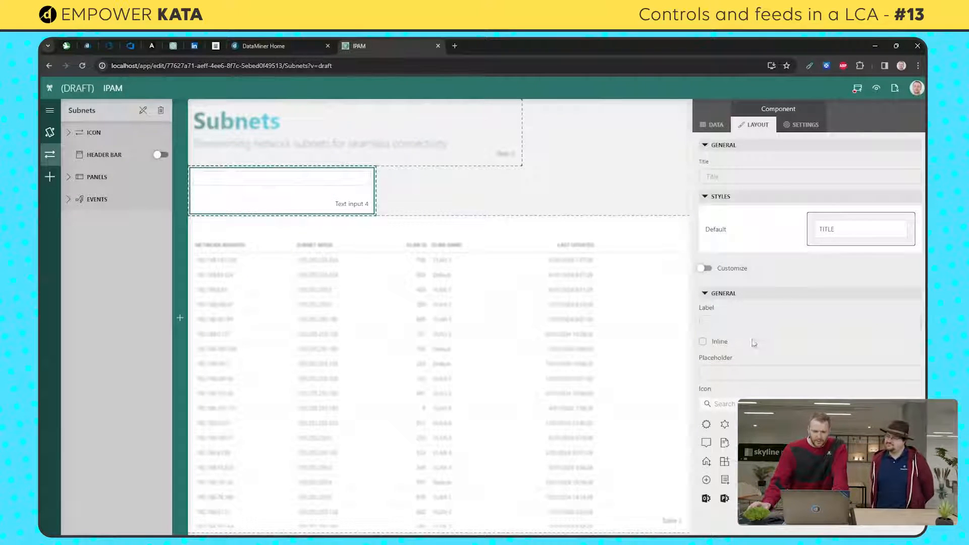
- Label the text input "VLAN filter" and try displaying the label inline
{"action": "left_click", "coordinate": [744, 321]}
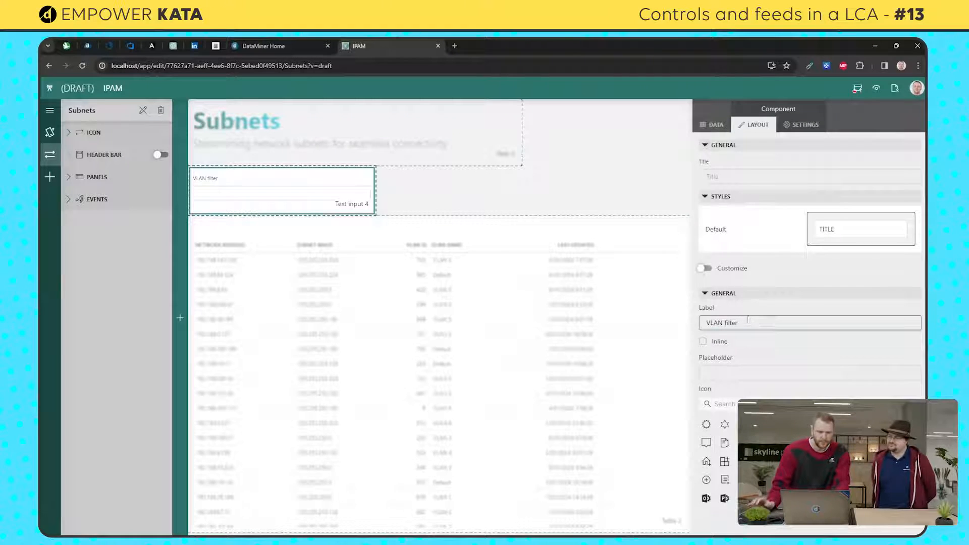
{"action": "mouse_move", "coordinate": [244, 193]}
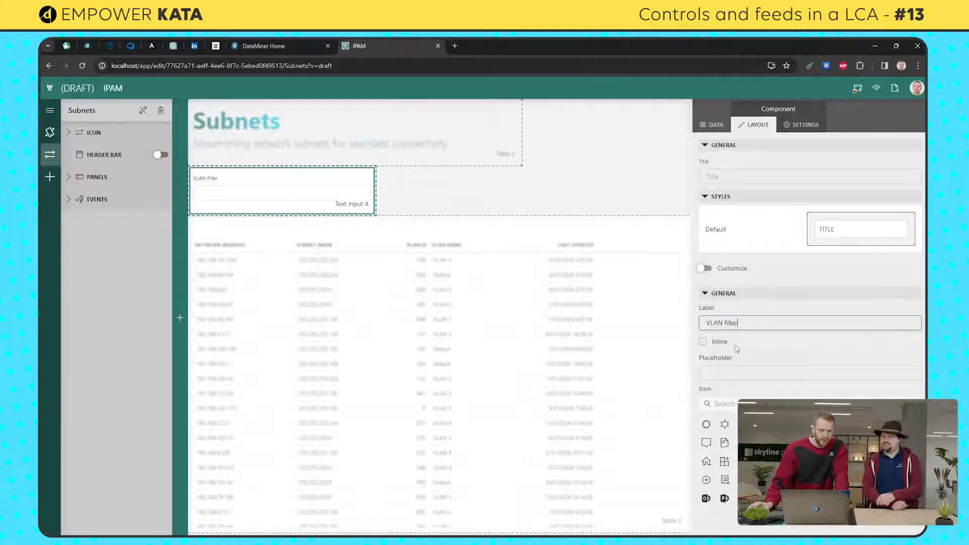
{"action": "left_click", "coordinate": [703, 343]}
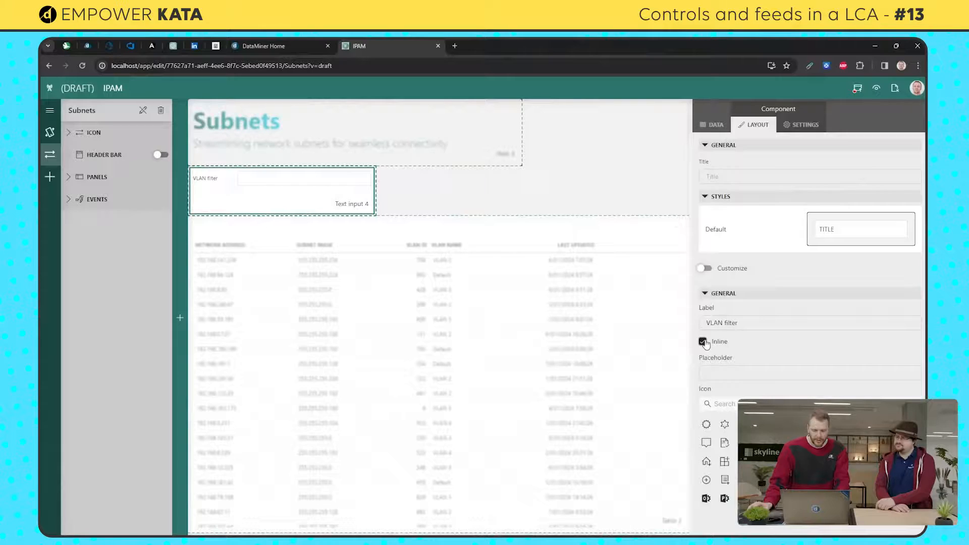
{"action": "left_click", "coordinate": [703, 342]}
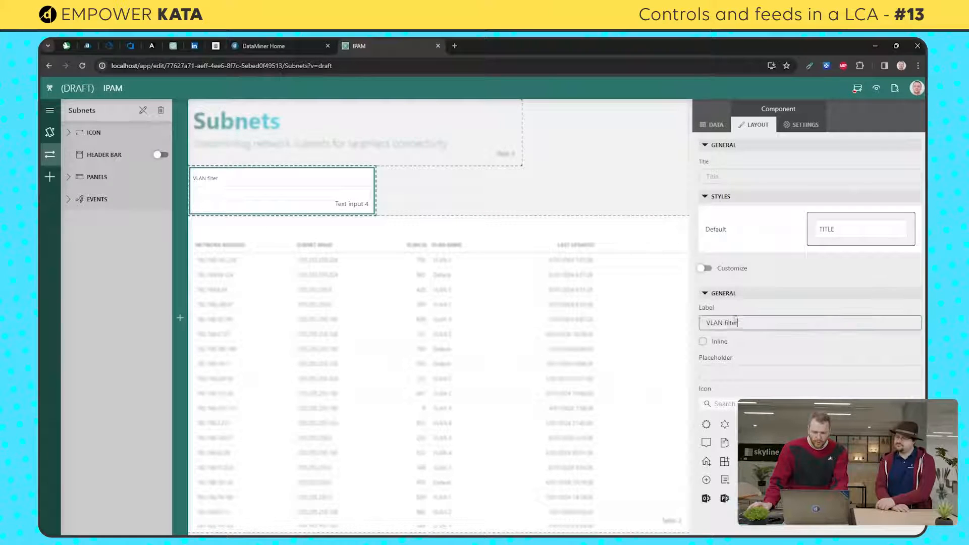
- Clear the text input's label, give it the placeholder "VLAN filter" and a filter icon, and preview the field on the draft page
{"action": "left_click", "coordinate": [788, 371]}
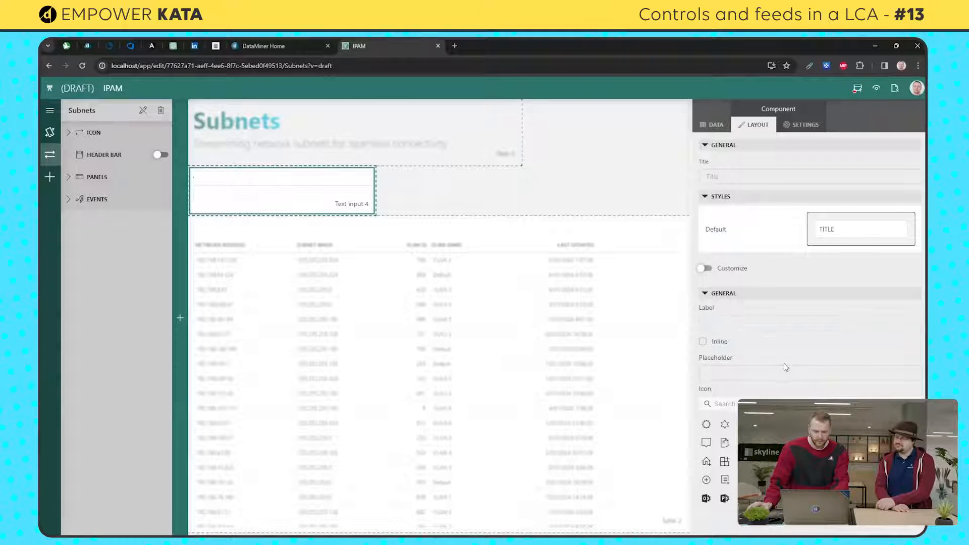
{"action": "mouse_move", "coordinate": [270, 180]}
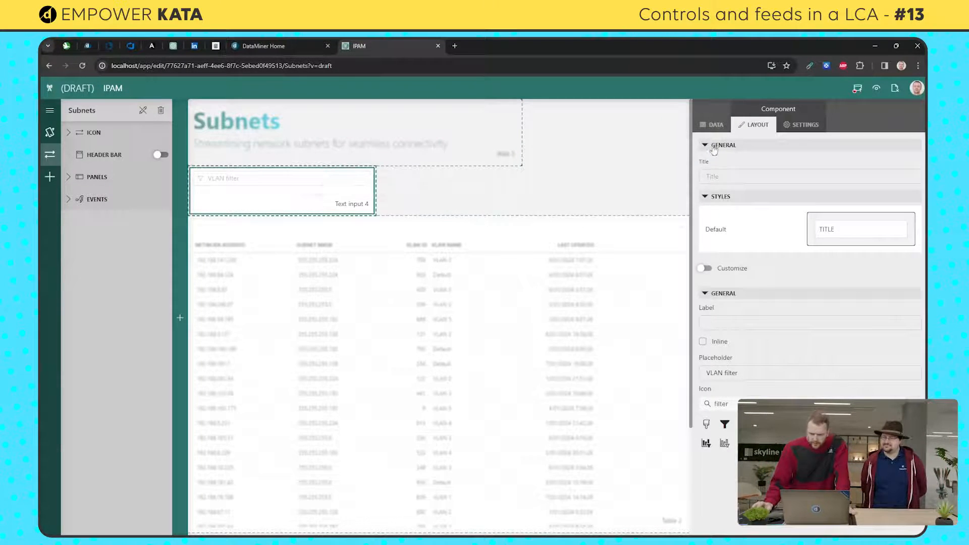
{"action": "left_click", "coordinate": [875, 90]}
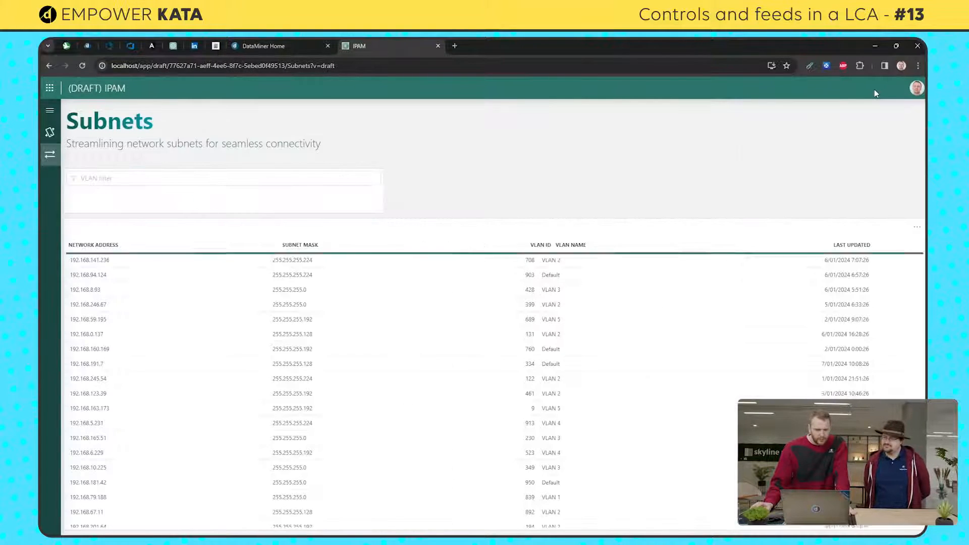
{"action": "left_click", "coordinate": [161, 182]}
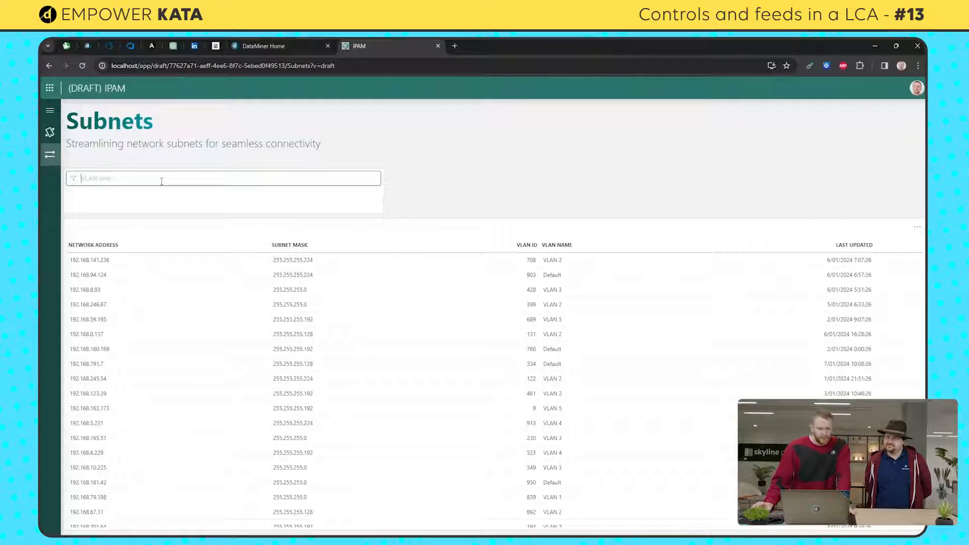
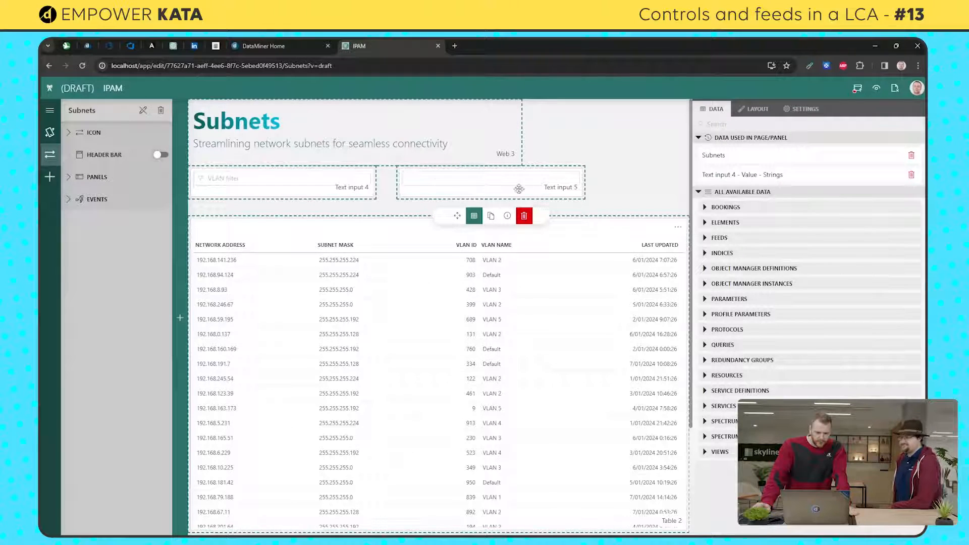
- Delete the second text input beside the VLAN filter field
{"action": "left_click", "coordinate": [525, 216]}
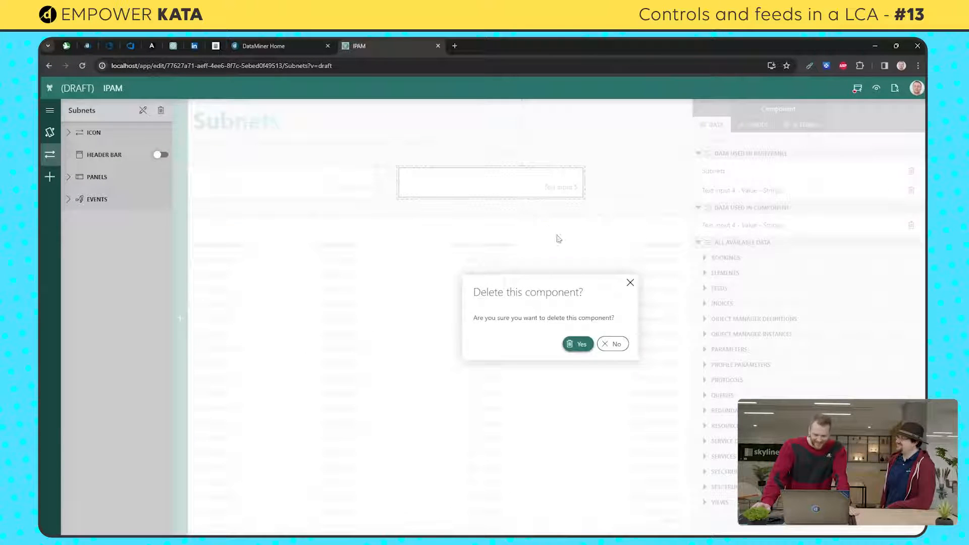
{"action": "left_click", "coordinate": [613, 343]}
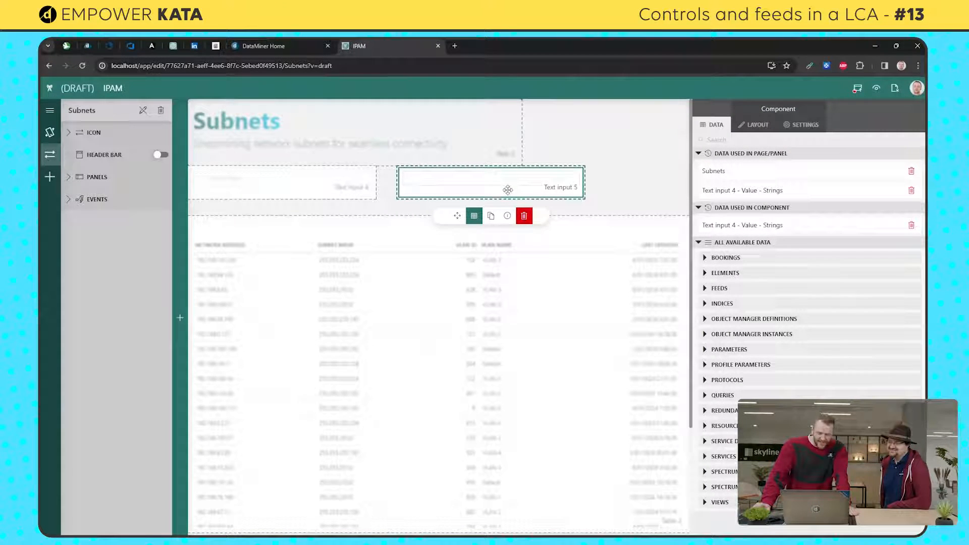
{"action": "left_click", "coordinate": [524, 216]}
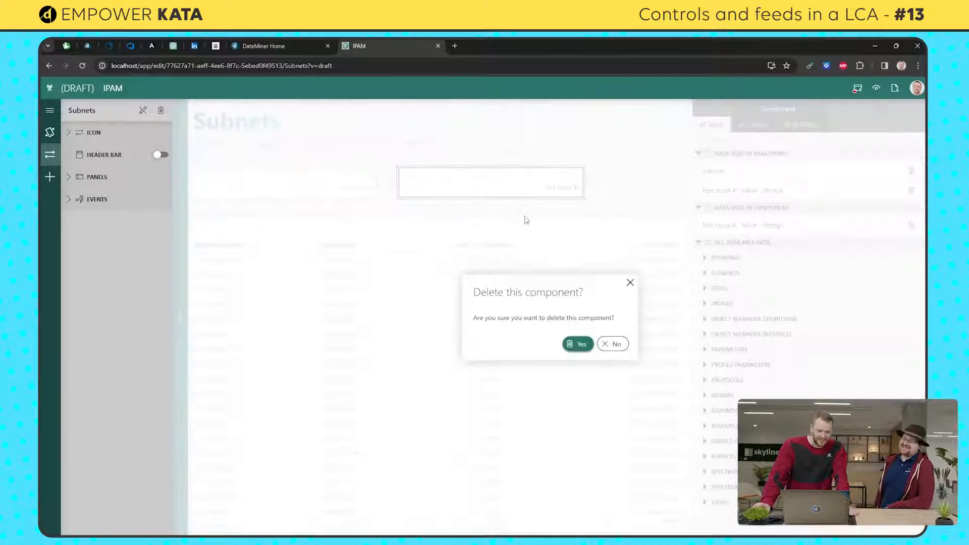
{"action": "left_click", "coordinate": [569, 344]}
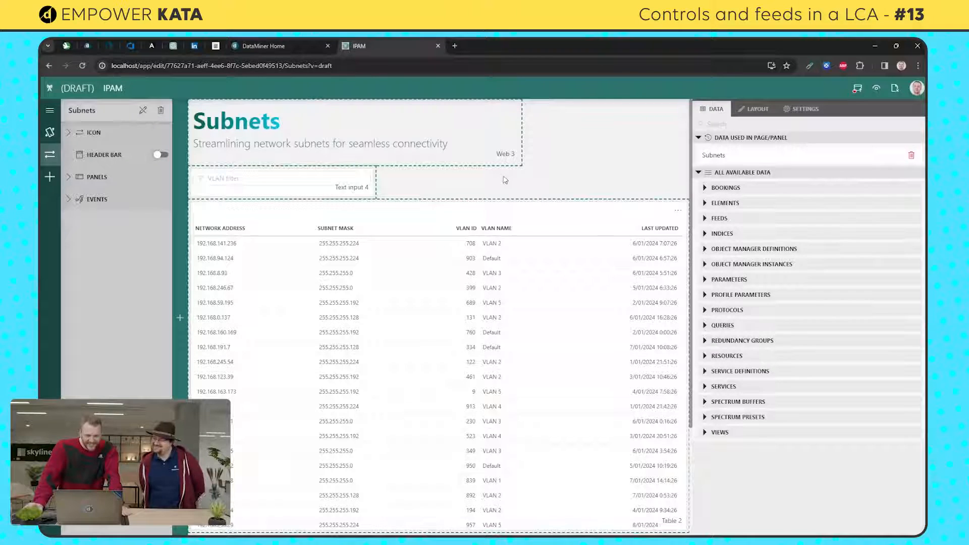
- Duplicate the Subnets query and name the copy "Subnets with filters"
{"action": "left_click", "coordinate": [492, 217]}
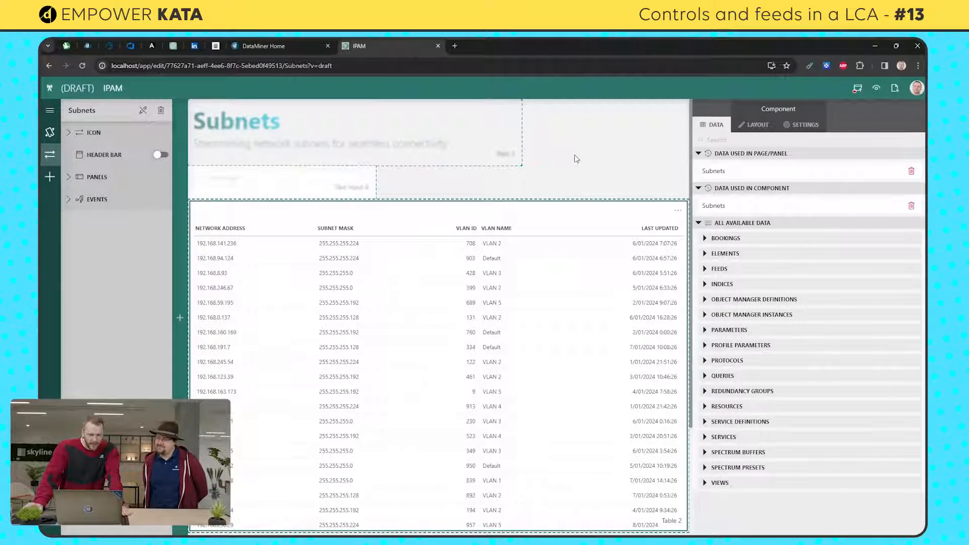
{"action": "scroll", "coordinate": [577, 167], "scroll_direction": "down", "scroll_amount": 2}
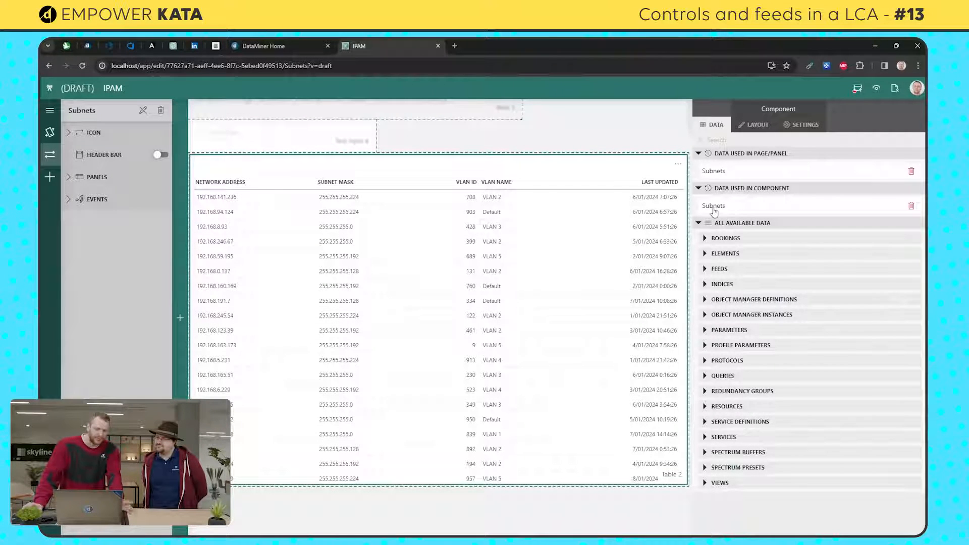
{"action": "left_click", "coordinate": [714, 379]}
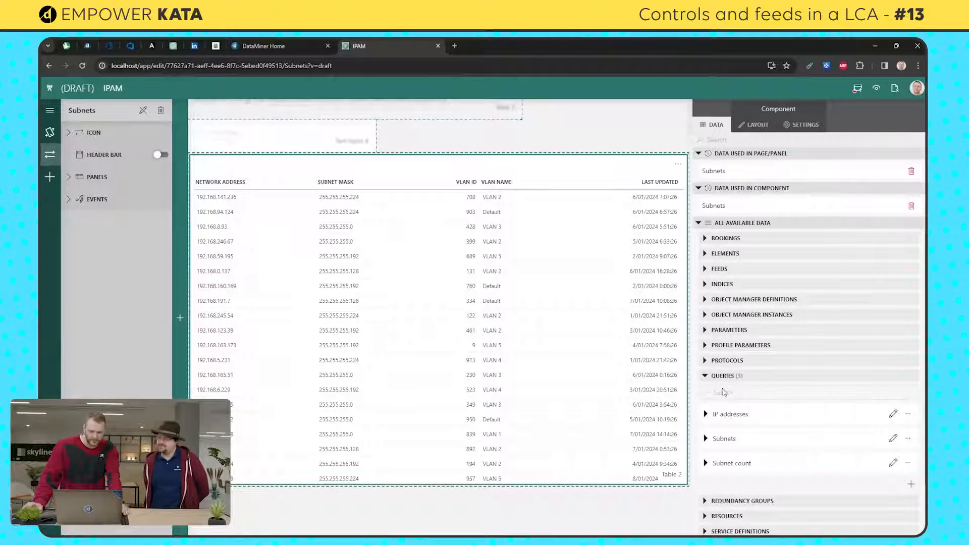
{"action": "scroll", "coordinate": [715, 430], "scroll_direction": "down", "scroll_amount": 2}
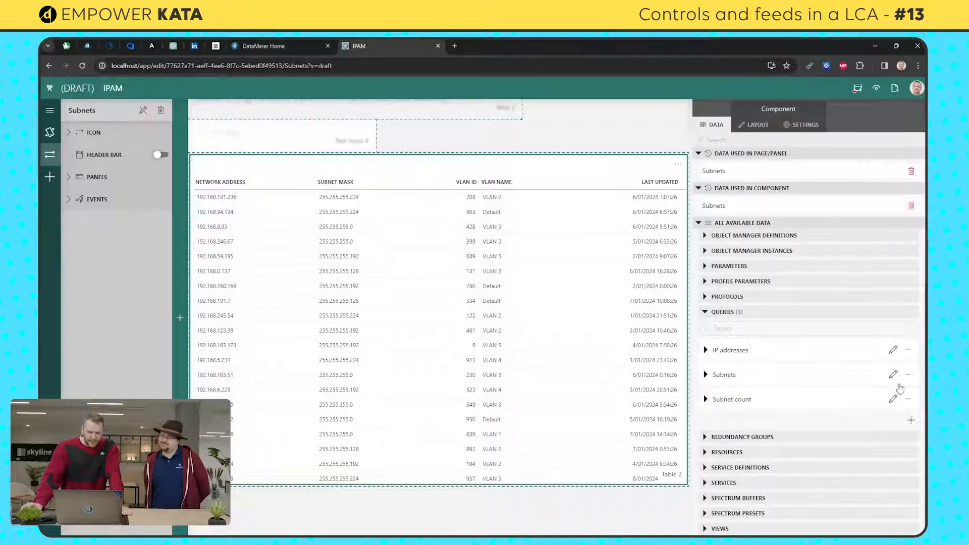
{"action": "left_click", "coordinate": [908, 375]}
{"action": "left_click", "coordinate": [869, 387]}
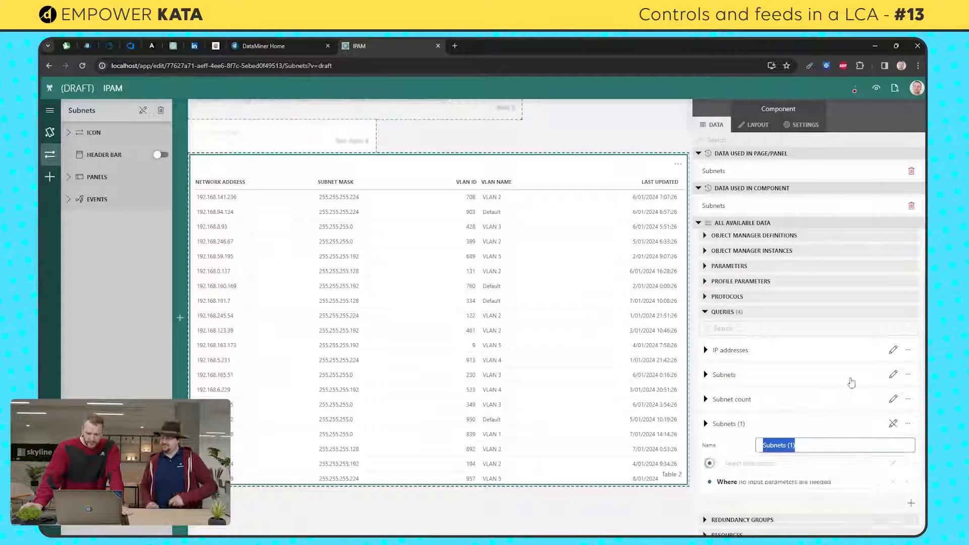
{"action": "left_click", "coordinate": [819, 443]}
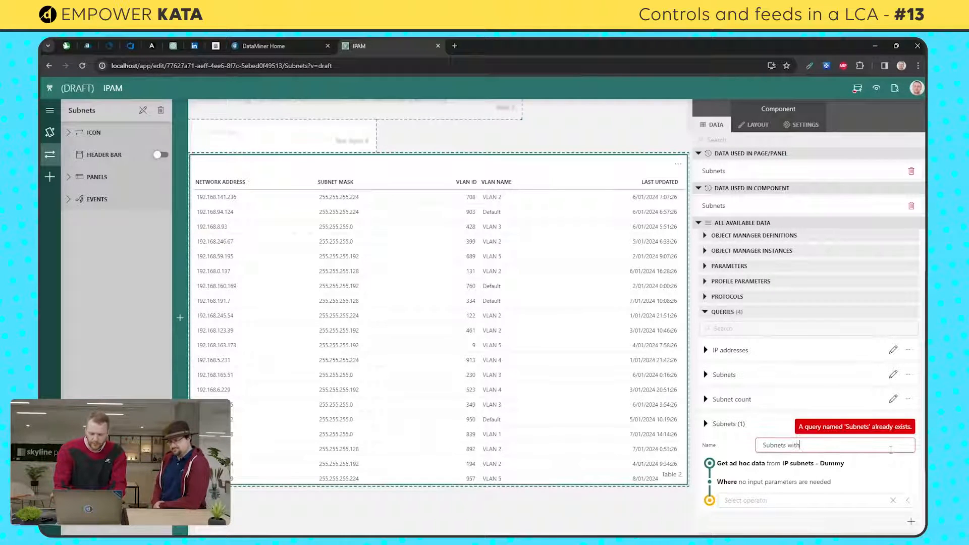
{"action": "type", "text": "with filters"}
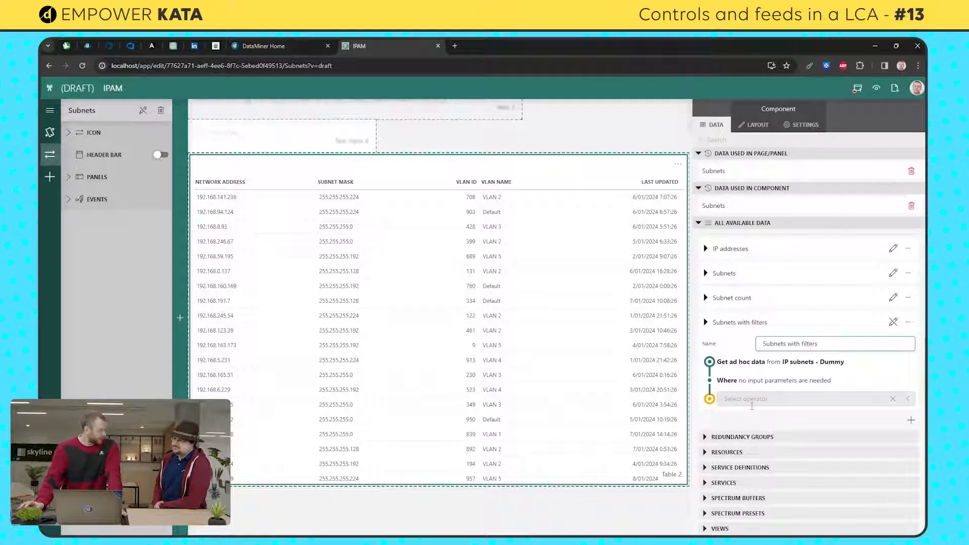
- Add a Filter operator to the "Subnets with filters" query on the VLAN Name column using the "contains" method
{"action": "left_click", "coordinate": [754, 399]}
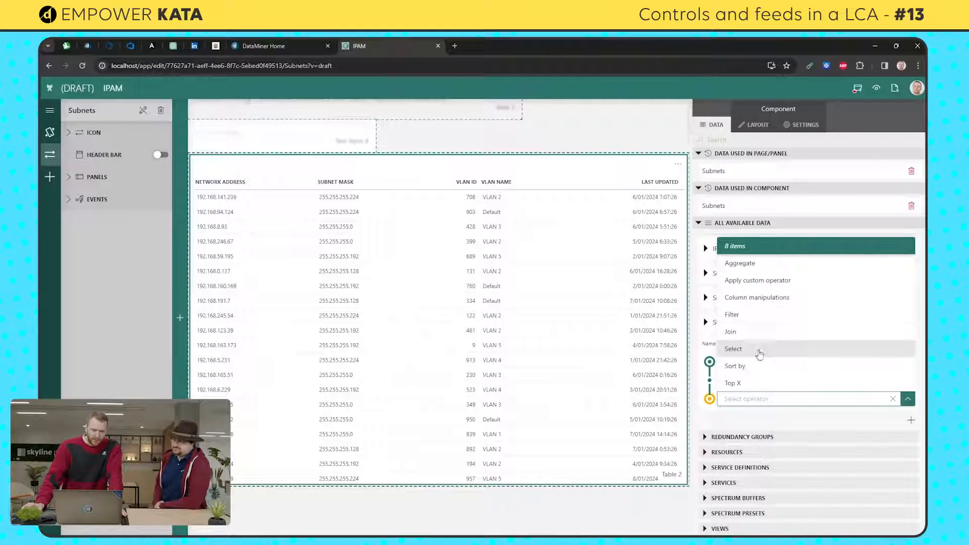
{"action": "left_click", "coordinate": [740, 315]}
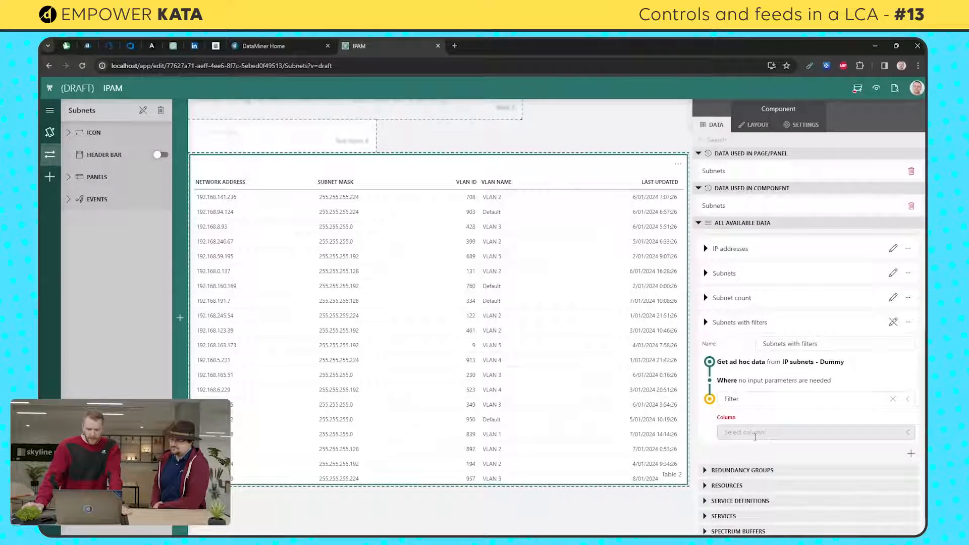
{"action": "left_click", "coordinate": [756, 433]}
{"action": "left_click", "coordinate": [756, 415]}
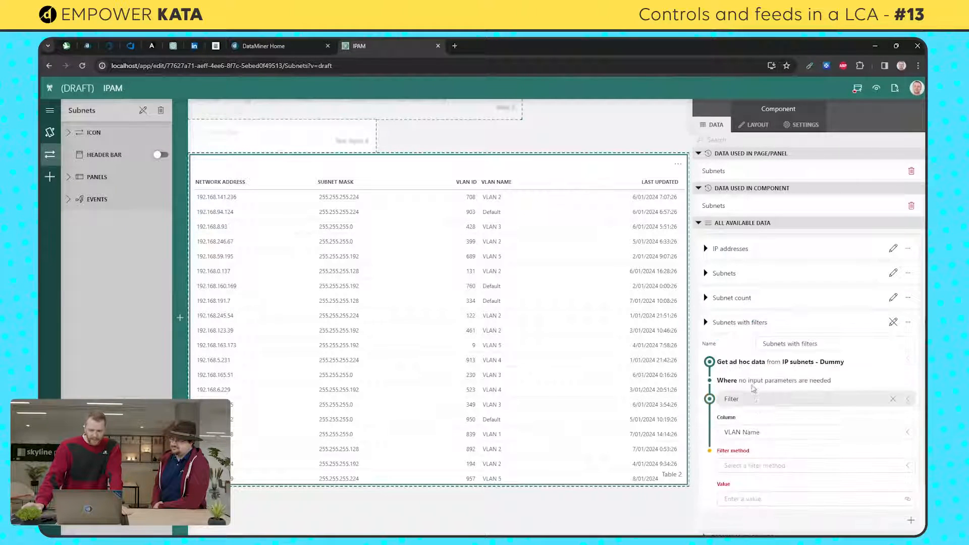
{"action": "scroll", "coordinate": [745, 380], "scroll_direction": "down", "scroll_amount": 2}
{"action": "left_click", "coordinate": [752, 376]}
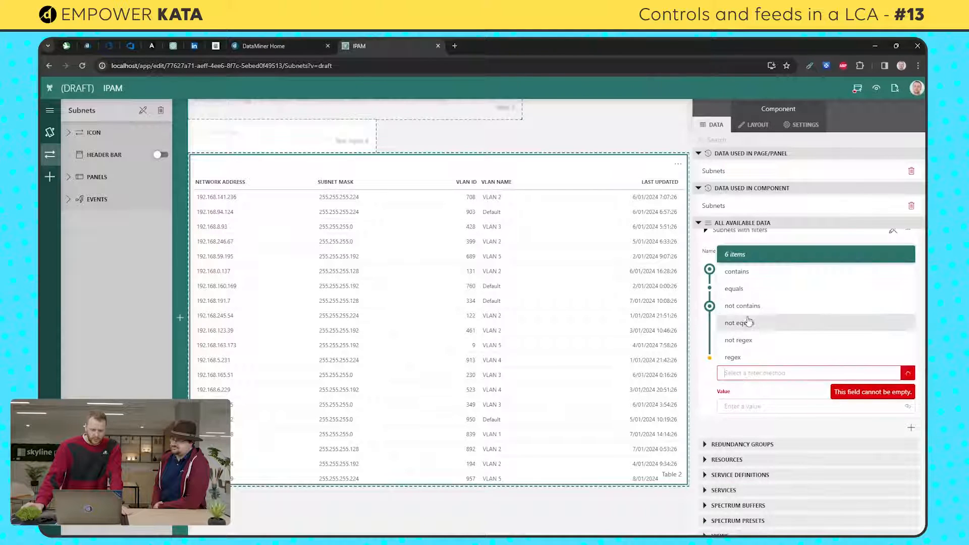
{"action": "left_click", "coordinate": [752, 273]}
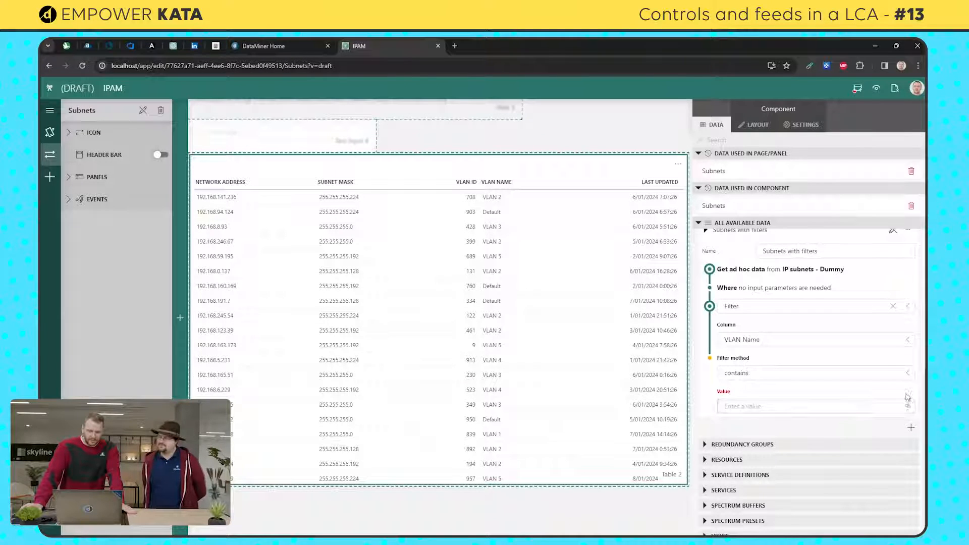
- Link the VLAN Name filter's value to the current view's Text input 4 feed
{"action": "left_click", "coordinate": [849, 407]}
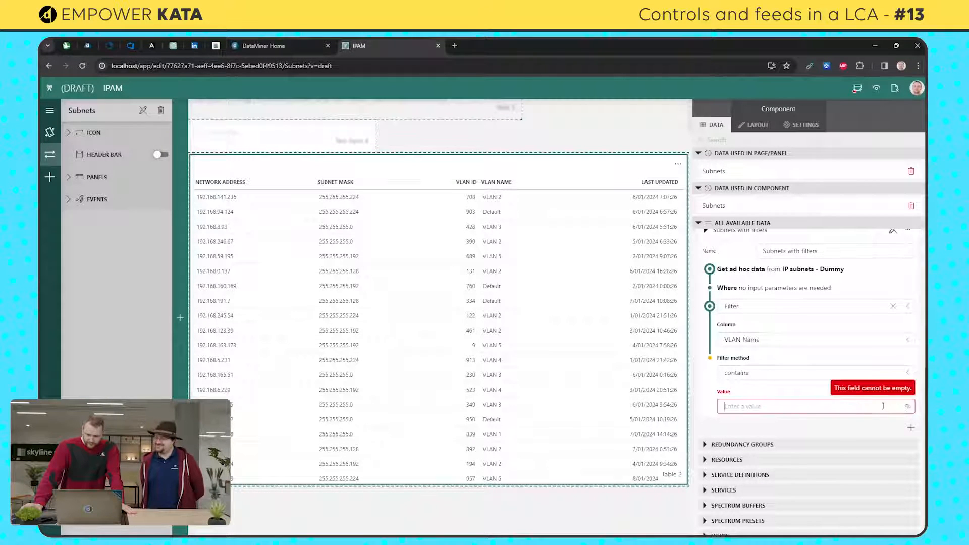
{"action": "left_click", "coordinate": [912, 408]}
{"action": "key", "text": "Escape"}
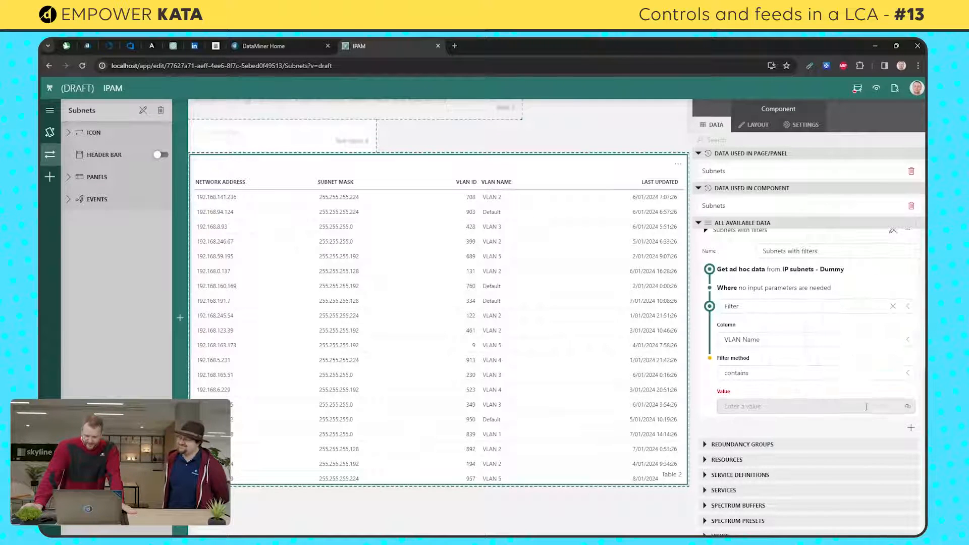
{"action": "left_click", "coordinate": [907, 408]}
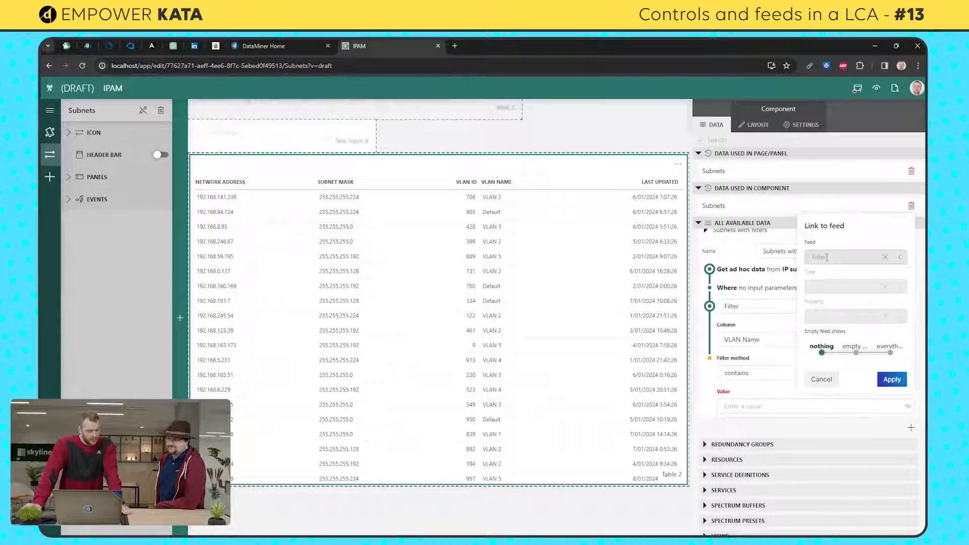
{"action": "left_click", "coordinate": [827, 256]}
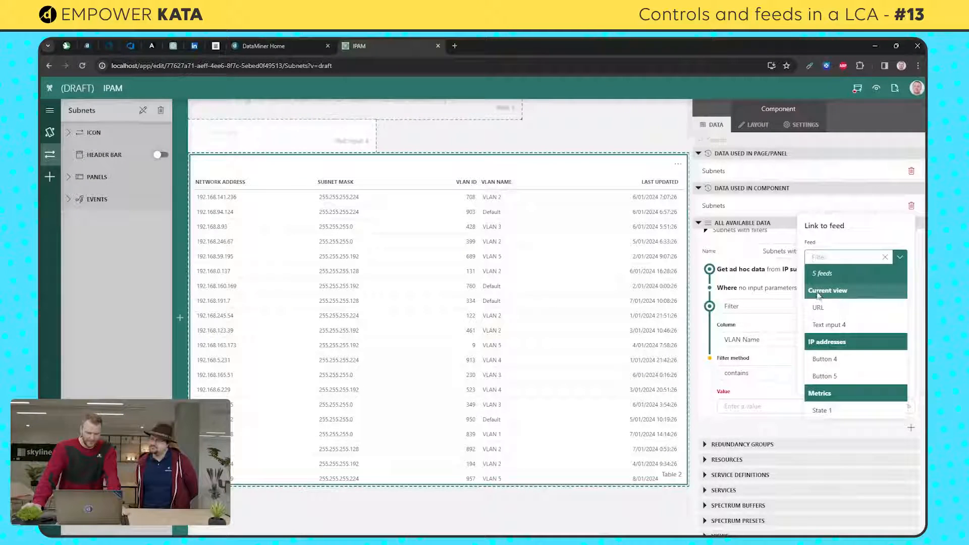
{"action": "left_click", "coordinate": [856, 325]}
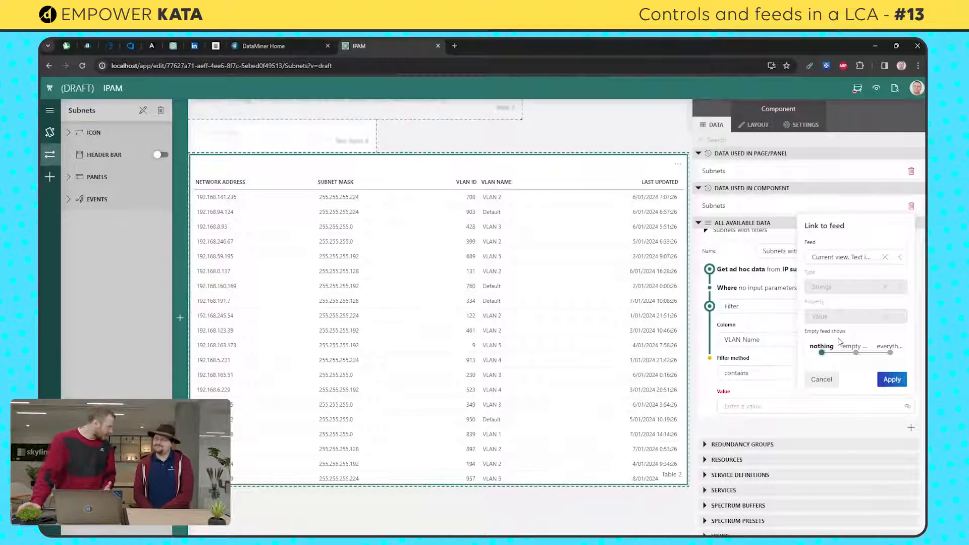
{"action": "left_click", "coordinate": [891, 380]}
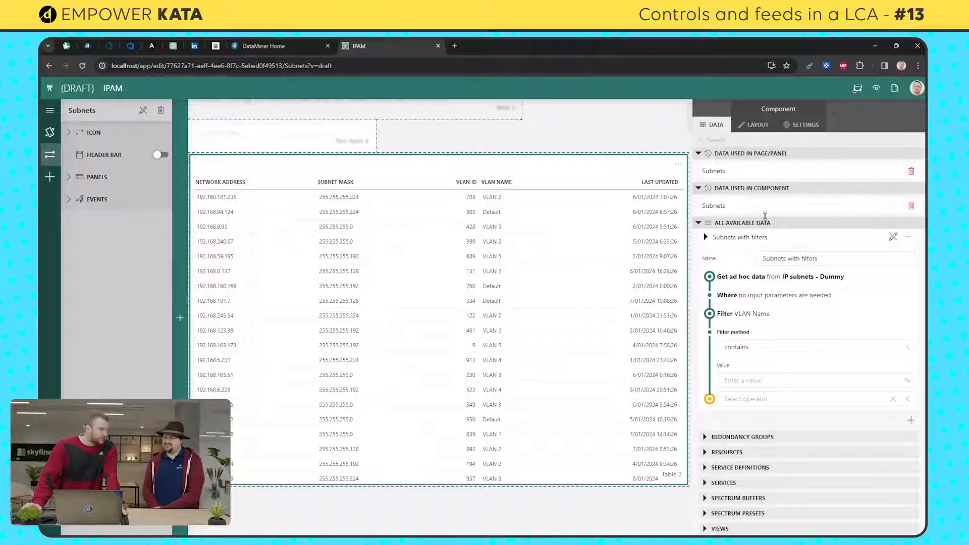
- Replace the table's Subnets data with the "Subnets with filters" query and test the draft page with the VLAN filter "VLAN 1"
{"action": "scroll", "coordinate": [444, 347], "scroll_direction": "down", "scroll_amount": 2}
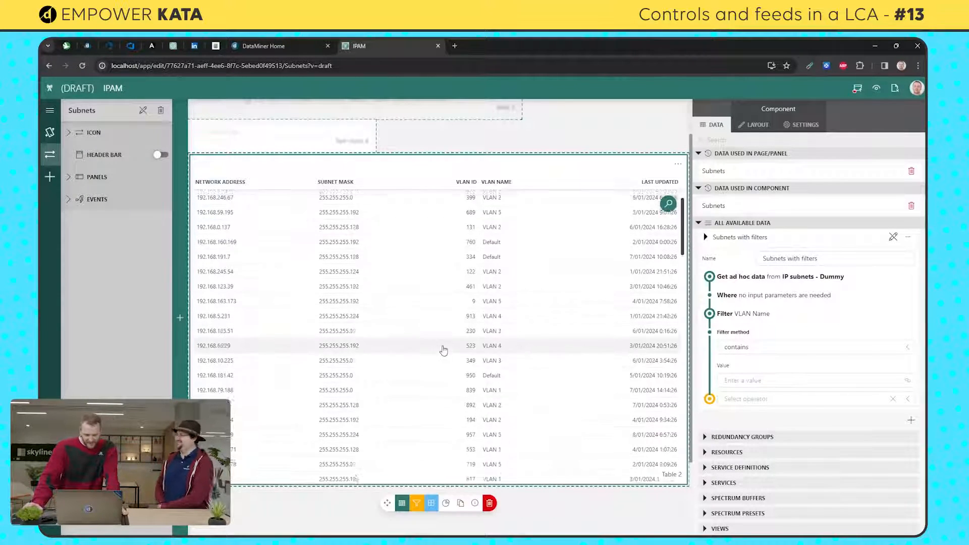
{"action": "scroll", "coordinate": [610, 504], "scroll_direction": "down", "scroll_amount": 1}
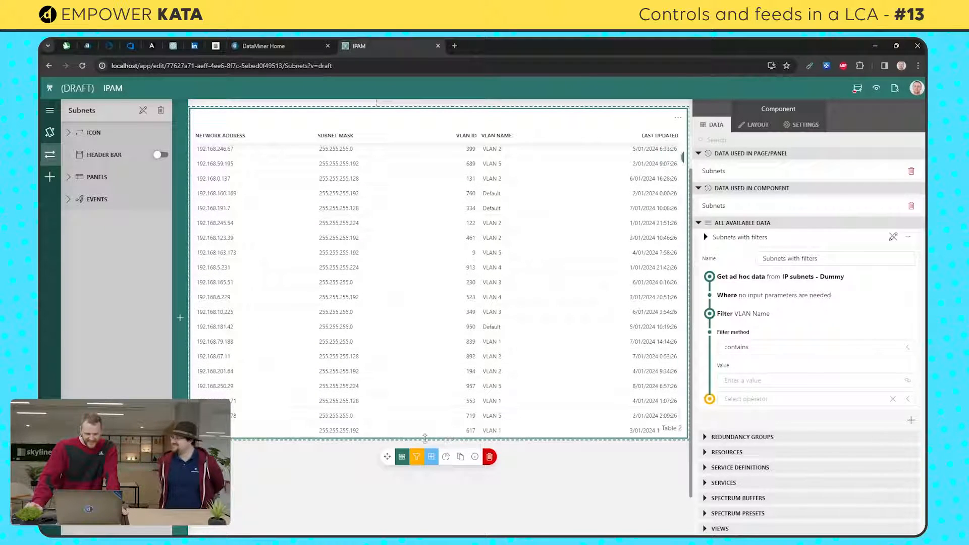
{"action": "left_click", "coordinate": [402, 457]}
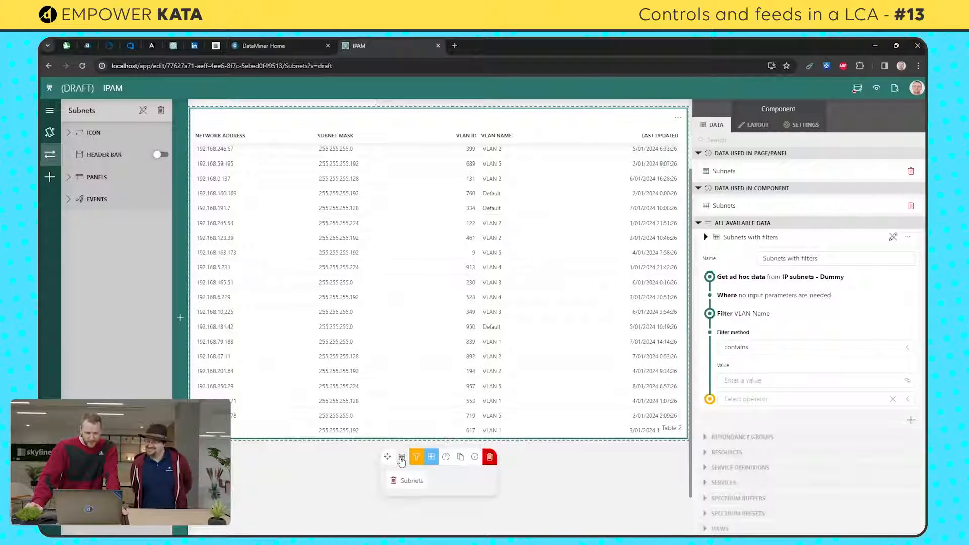
{"action": "left_click", "coordinate": [394, 482]}
{"action": "left_click_drag", "start_coordinate": [769, 242], "coordinate": [438, 275]}
{"action": "left_click", "coordinate": [545, 468]}
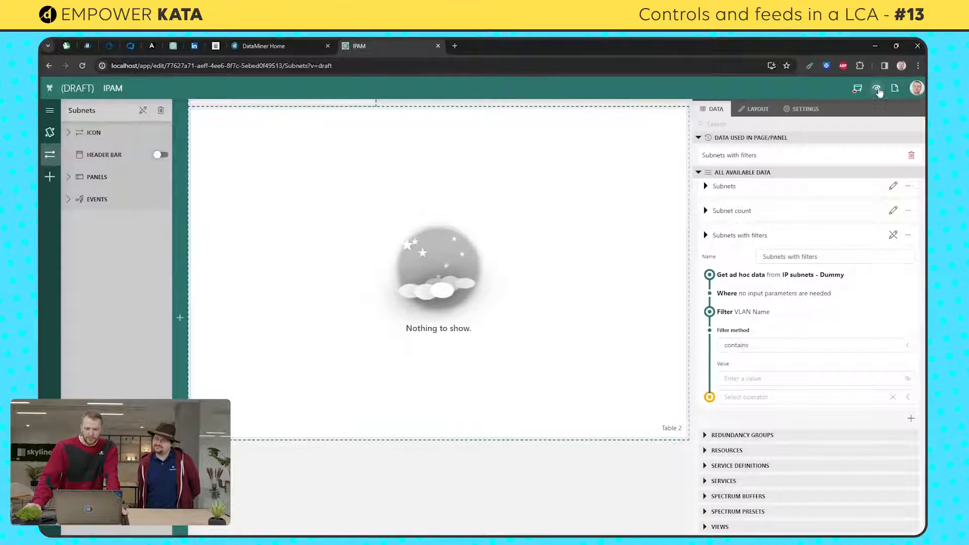
{"action": "left_click", "coordinate": [877, 89]}
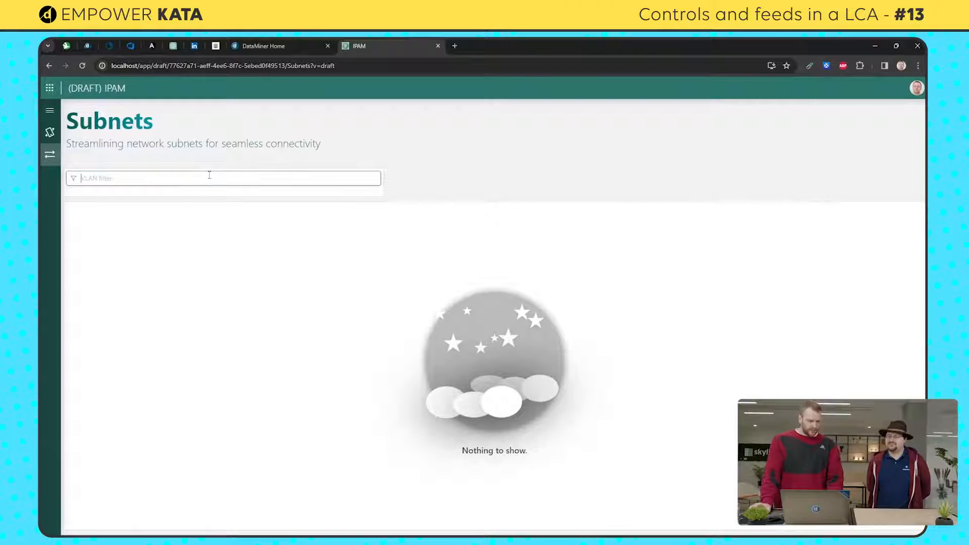
{"action": "type", "text": "VLAN 1"}
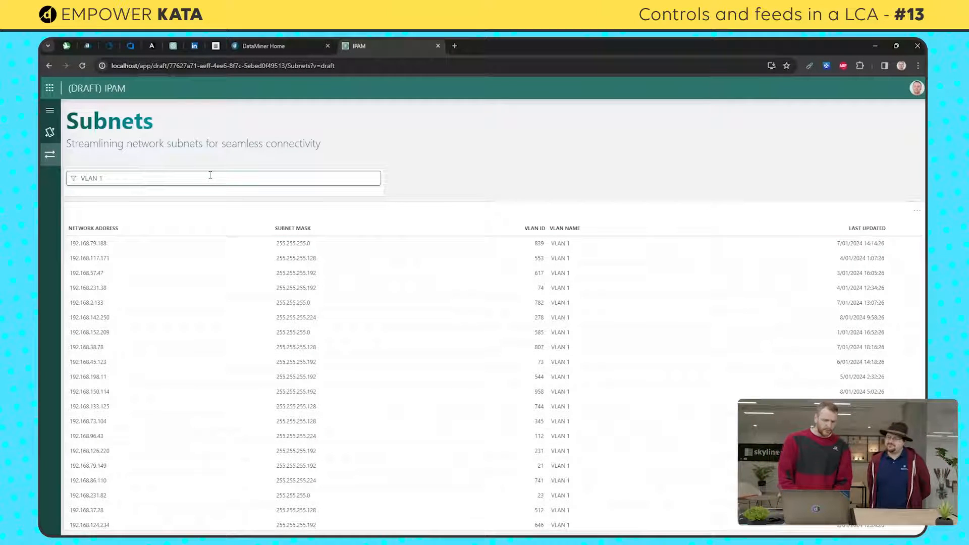
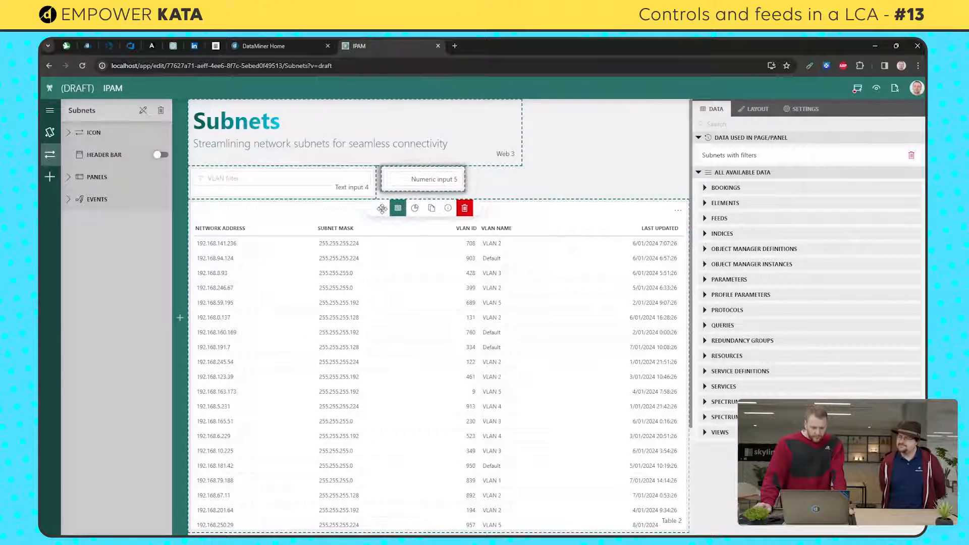
- Widen the numeric input beside the VLAN filter and give it the placeholder "VLAN ID filter" and a filter icon
{"action": "left_click", "coordinate": [439, 179]}
{"action": "left_click_drag", "start_coordinate": [461, 191], "coordinate": [544, 198]}
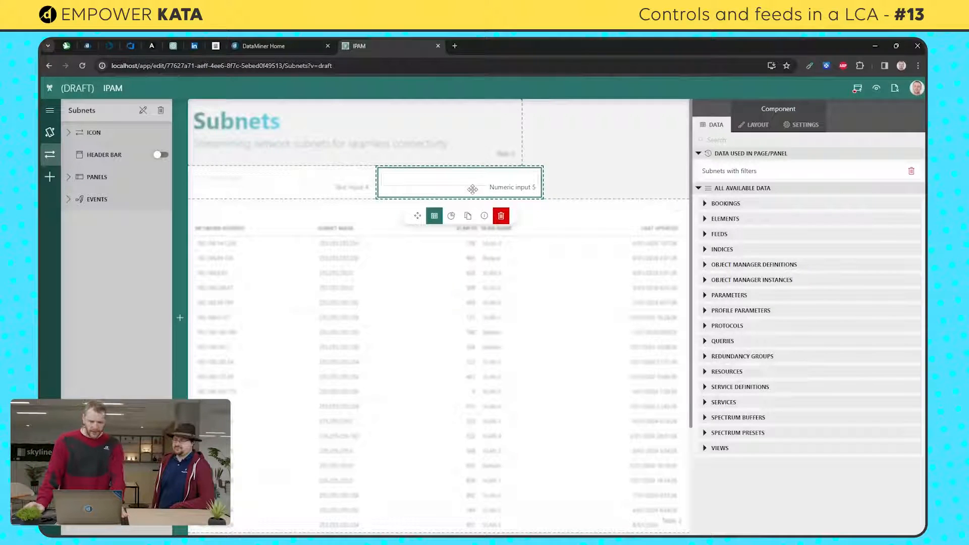
{"action": "left_click", "coordinate": [758, 125]}
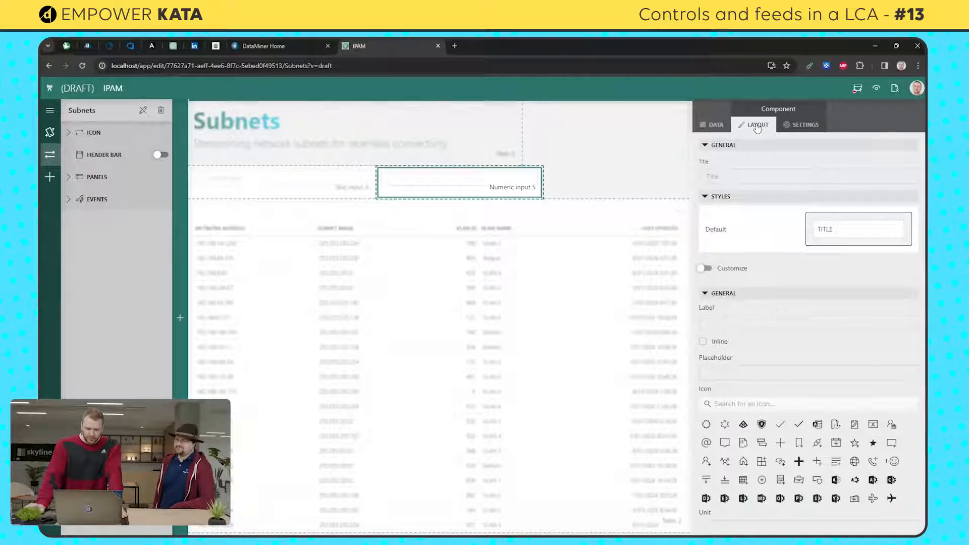
{"action": "left_click", "coordinate": [734, 371]}
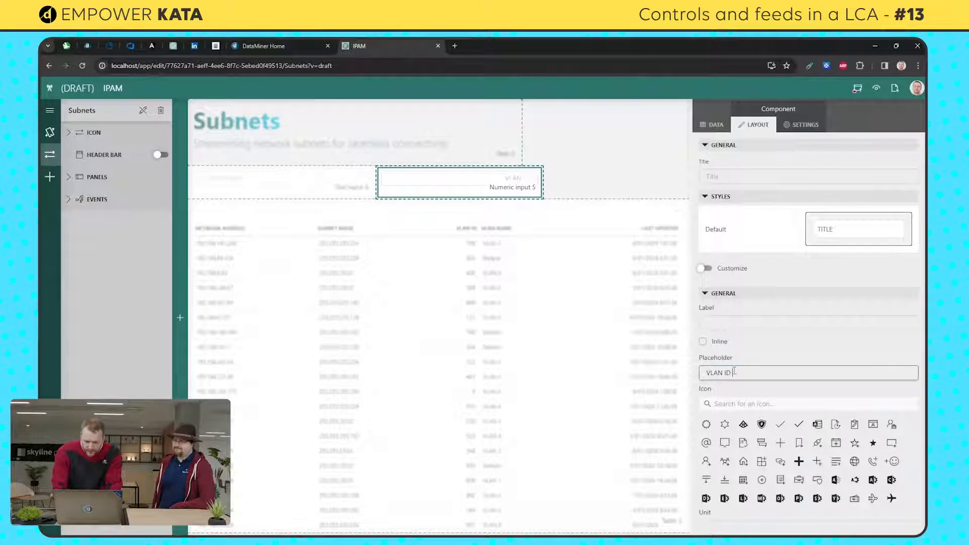
{"action": "left_click", "coordinate": [746, 403]}
{"action": "type", "text": "filter"}
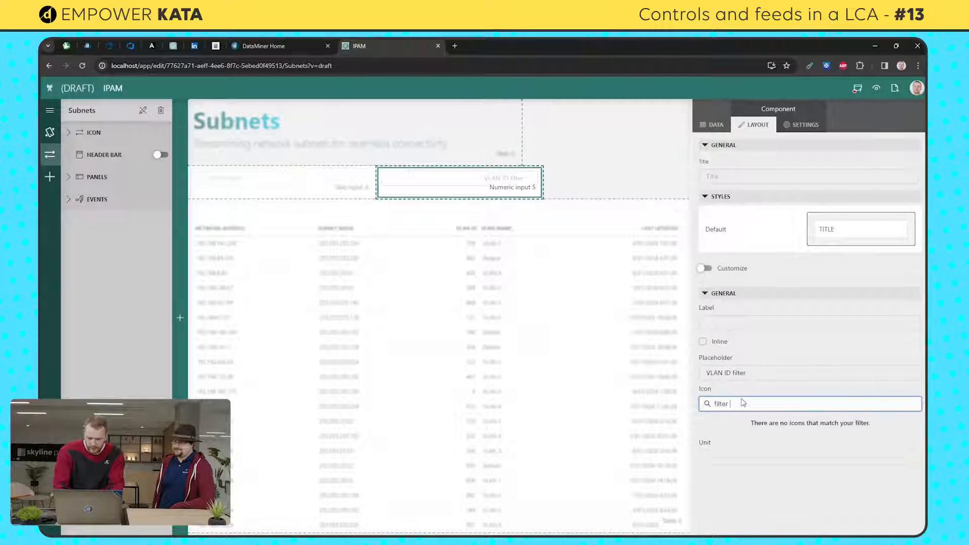
{"action": "key", "text": "BackSpace"}
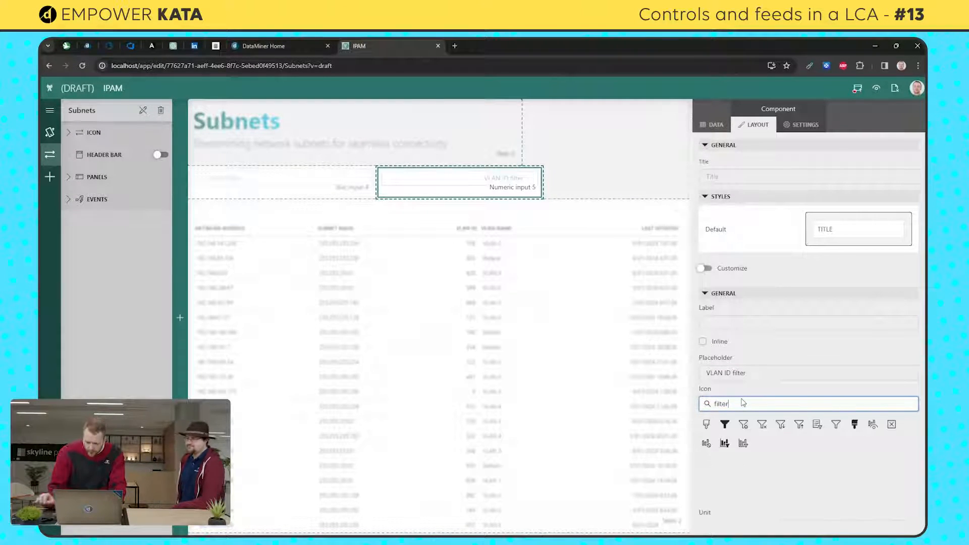
{"action": "left_click", "coordinate": [835, 427]}
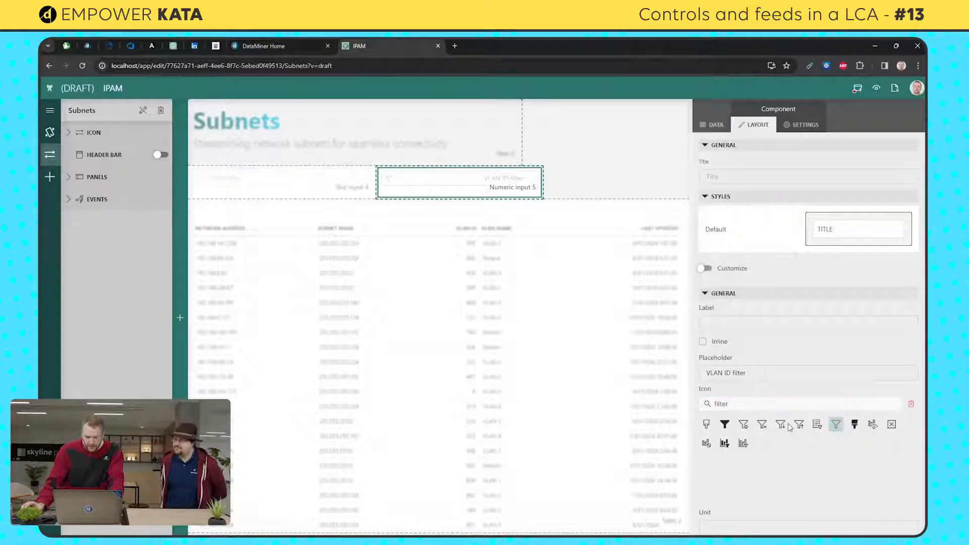
- Set the numeric input's step size to 1, number of decimals to 0, minimum to 0 and maximum to 999
{"action": "left_click", "coordinate": [806, 126]}
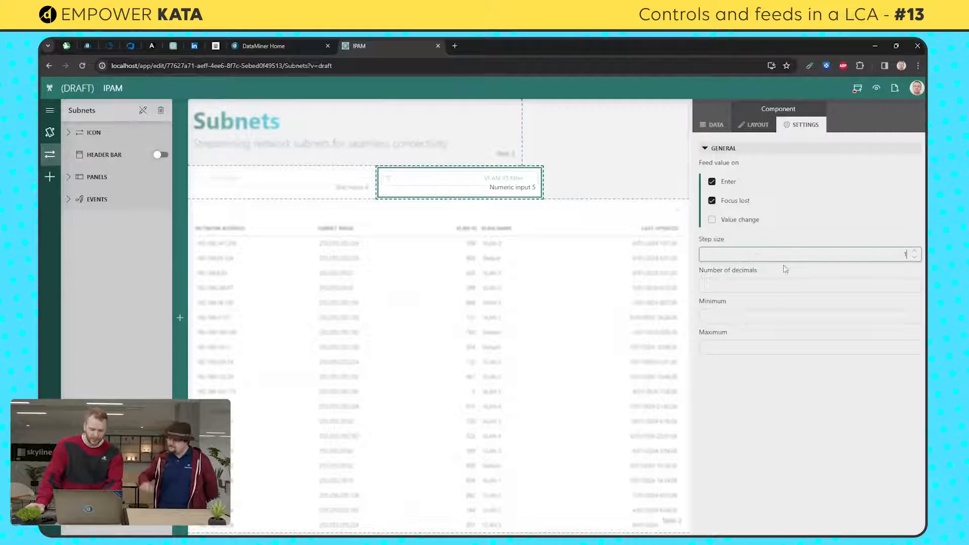
{"action": "left_click", "coordinate": [824, 290]}
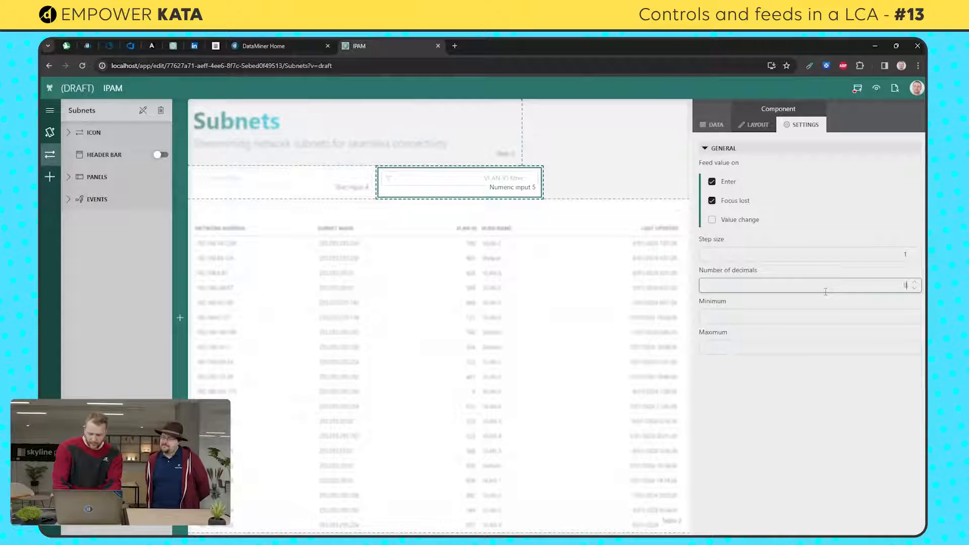
{"action": "key", "text": "Tab"}
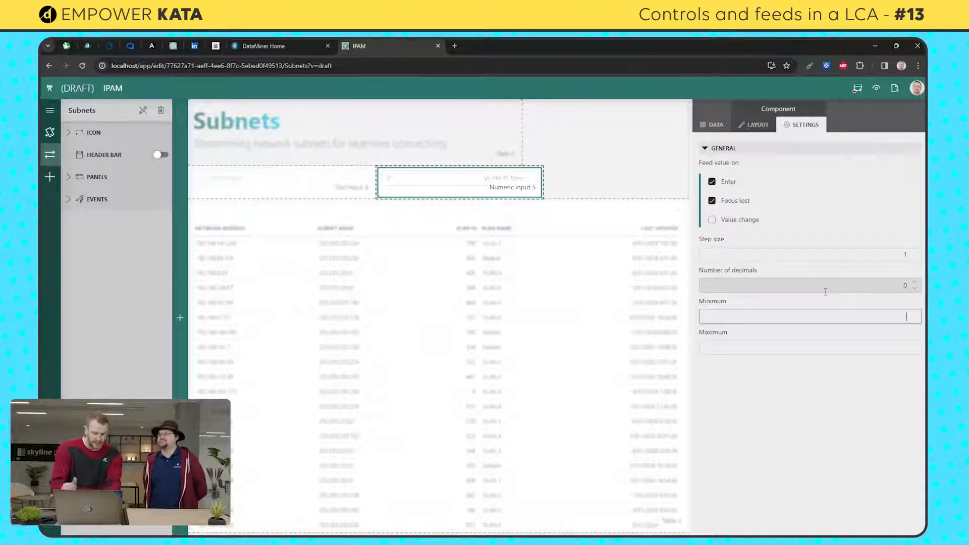
{"action": "key", "text": "Tab"}
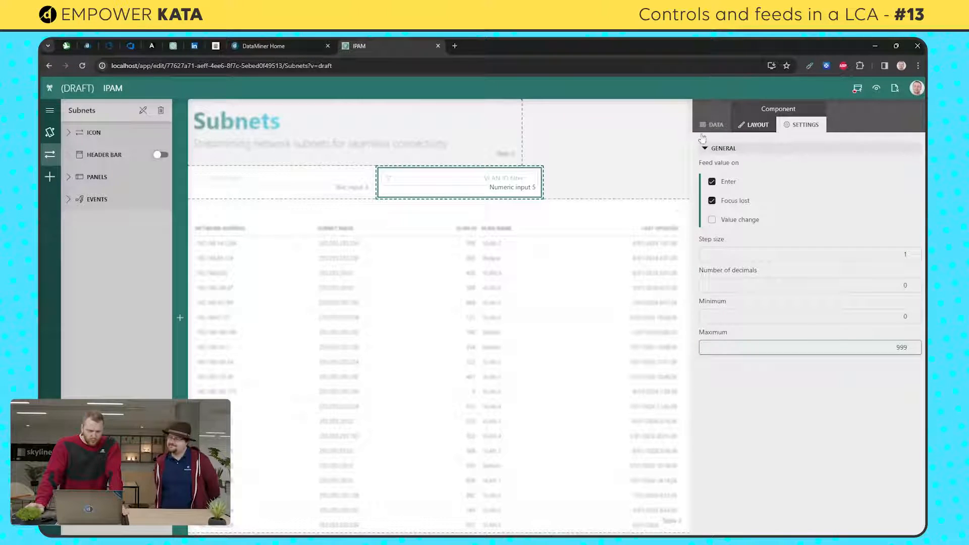
{"action": "mouse_move", "coordinate": [453, 193]}
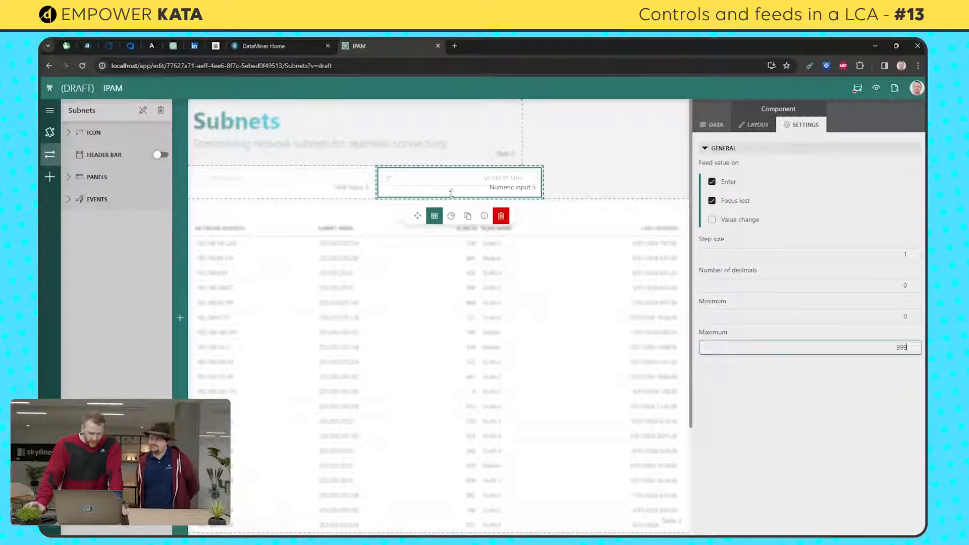
- Edit the "Subnets with filters" query and add a second Filter operator after the VLAN Name filter
{"action": "left_click", "coordinate": [712, 128]}
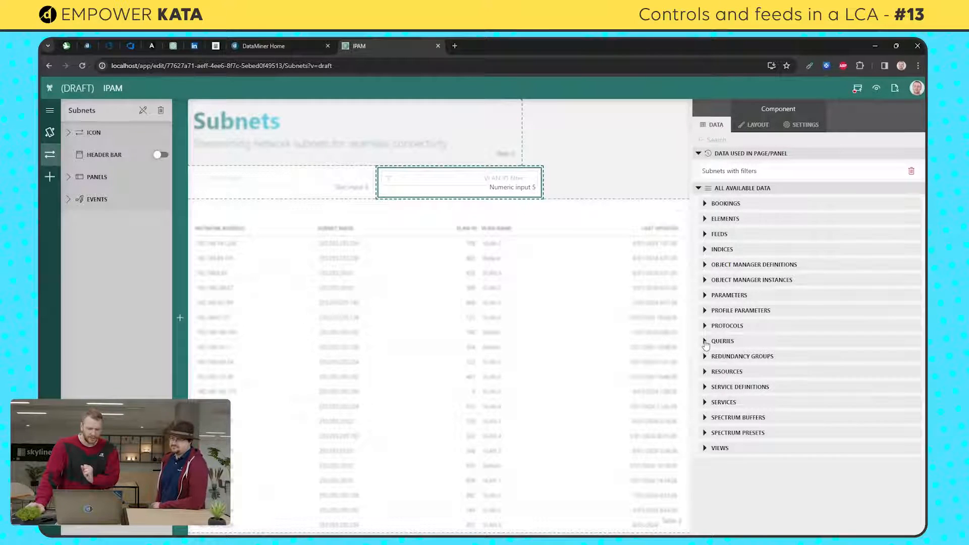
{"action": "left_click", "coordinate": [706, 342]}
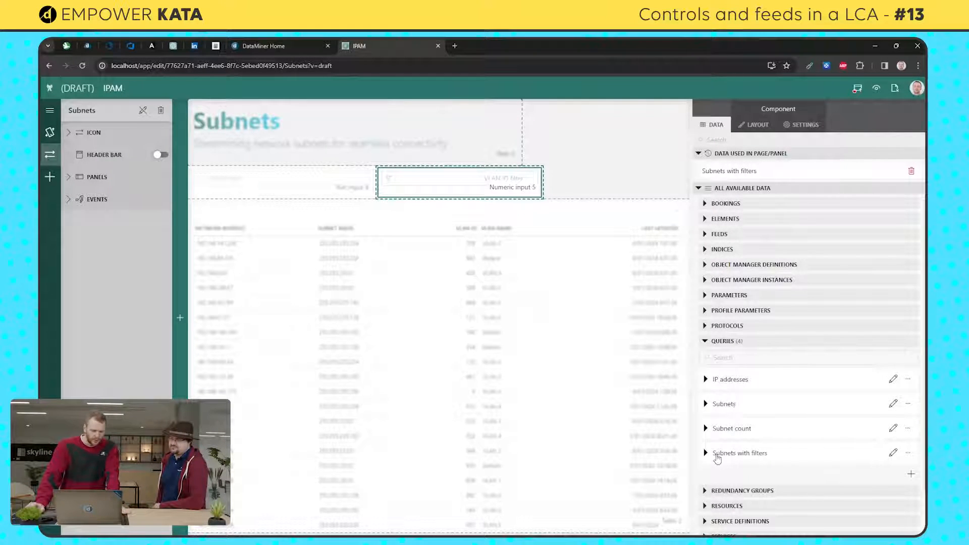
{"action": "left_click", "coordinate": [892, 453]}
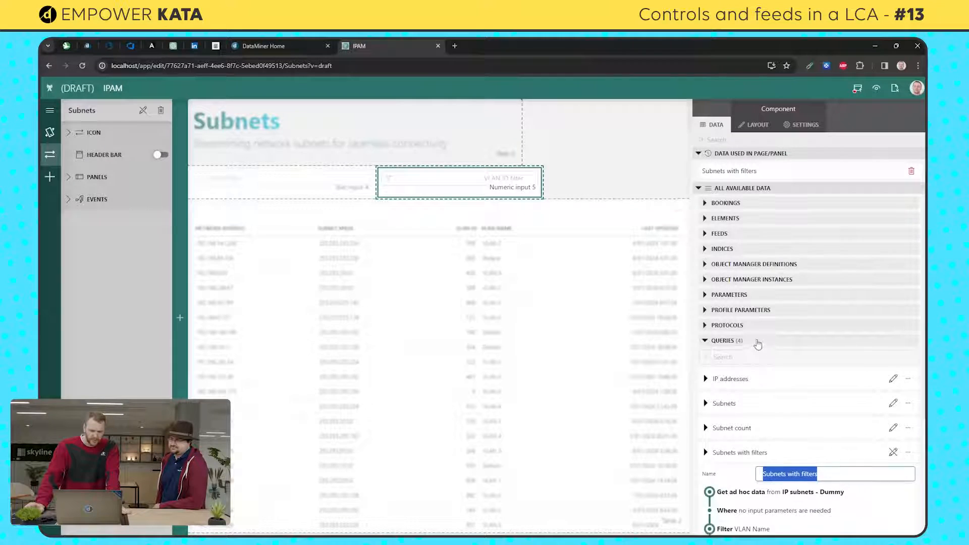
{"action": "scroll", "coordinate": [732, 383], "scroll_direction": "down", "scroll_amount": 2}
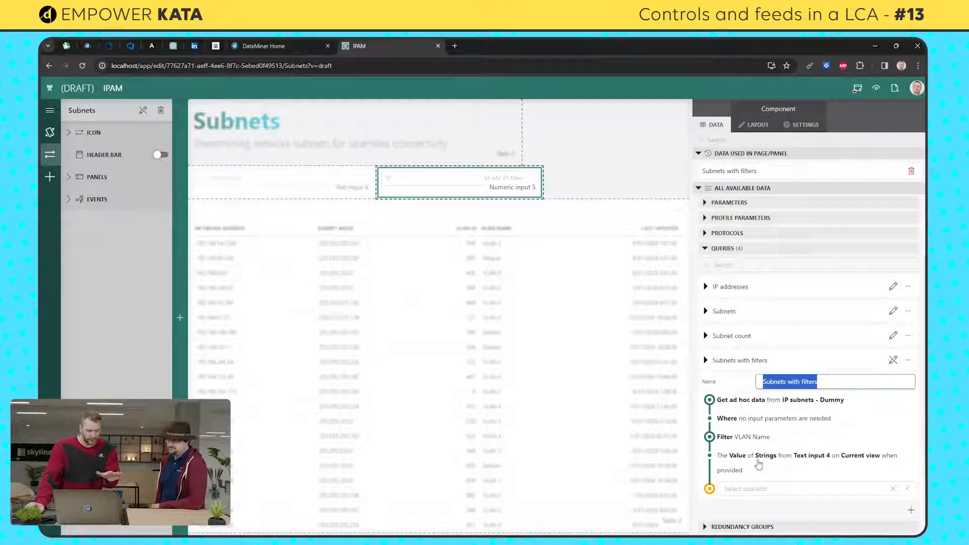
{"action": "left_click", "coordinate": [754, 485]}
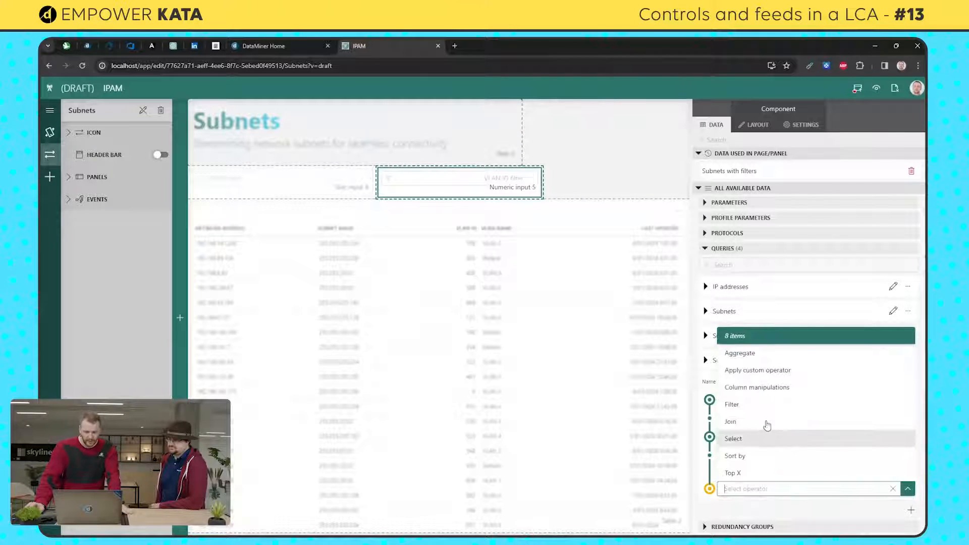
{"action": "left_click", "coordinate": [758, 403]}
{"action": "scroll", "coordinate": [733, 399], "scroll_direction": "down", "scroll_amount": 2}
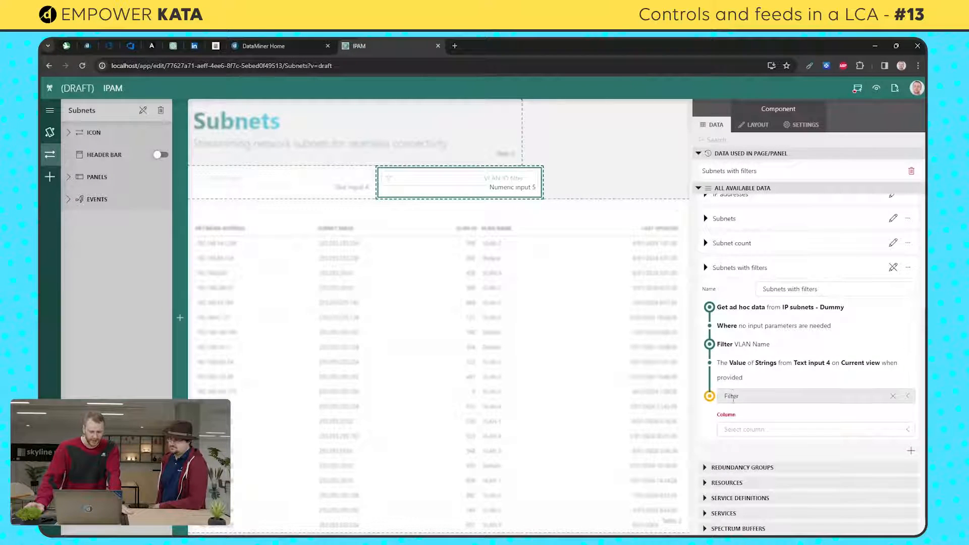
- Set the new filter's column to VLAN ID and its filter method to "greater than or equals"
{"action": "left_click", "coordinate": [749, 429]}
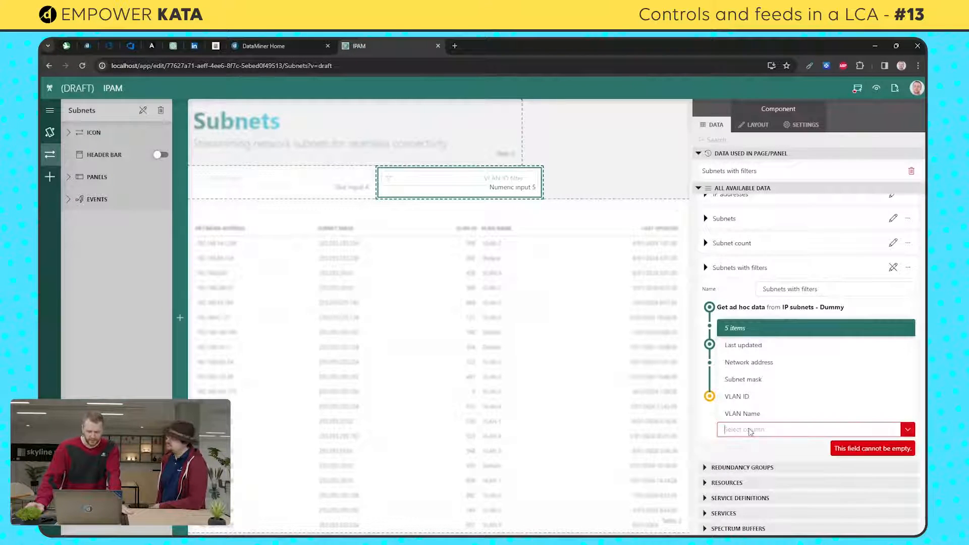
{"action": "left_click", "coordinate": [756, 401]}
{"action": "left_click", "coordinate": [759, 460]}
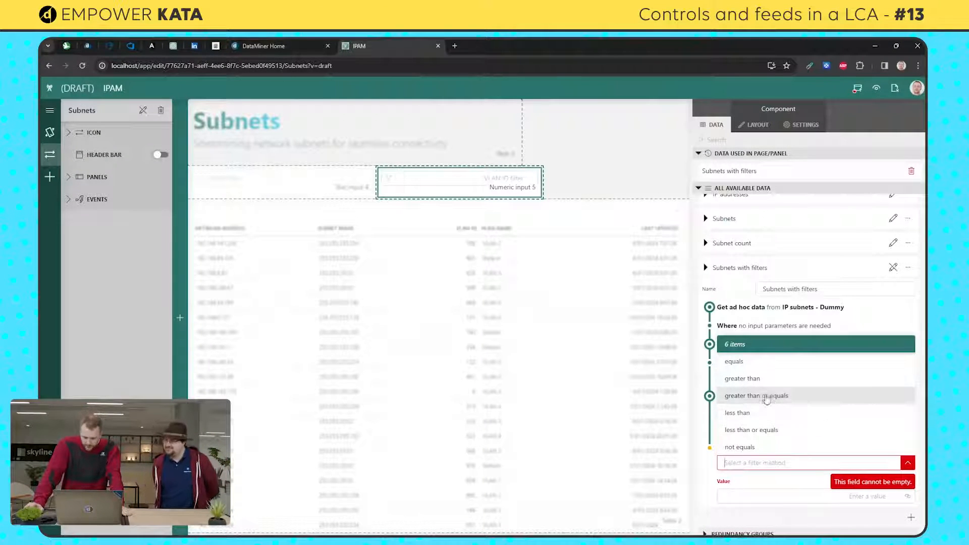
{"action": "left_click", "coordinate": [771, 397]}
{"action": "scroll", "coordinate": [789, 432], "scroll_direction": "down", "scroll_amount": 1}
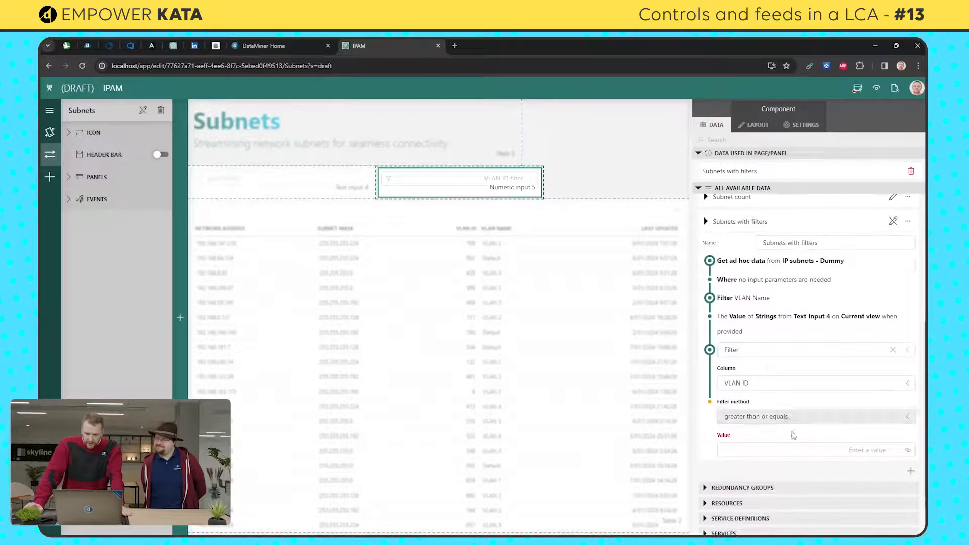
- Link the VLAN ID filter's value to the current view's Numeric input 5 feed
{"action": "left_click", "coordinate": [909, 450]}
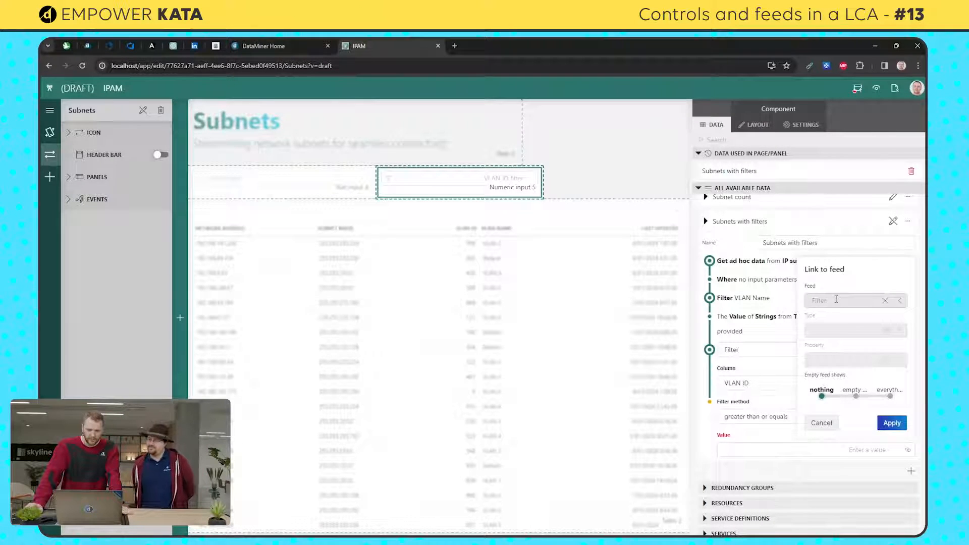
{"action": "left_click", "coordinate": [837, 300]}
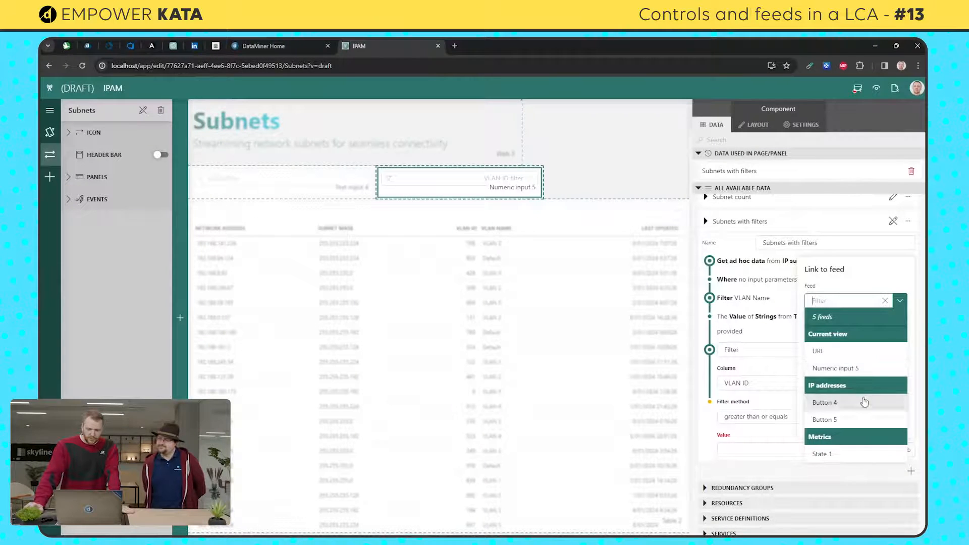
{"action": "left_click", "coordinate": [853, 371]}
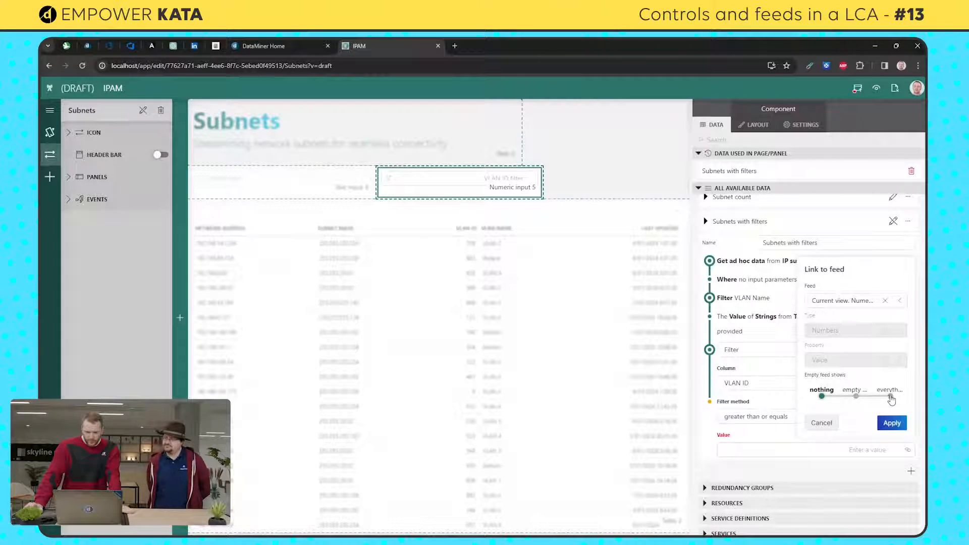
{"action": "left_click", "coordinate": [891, 423]}
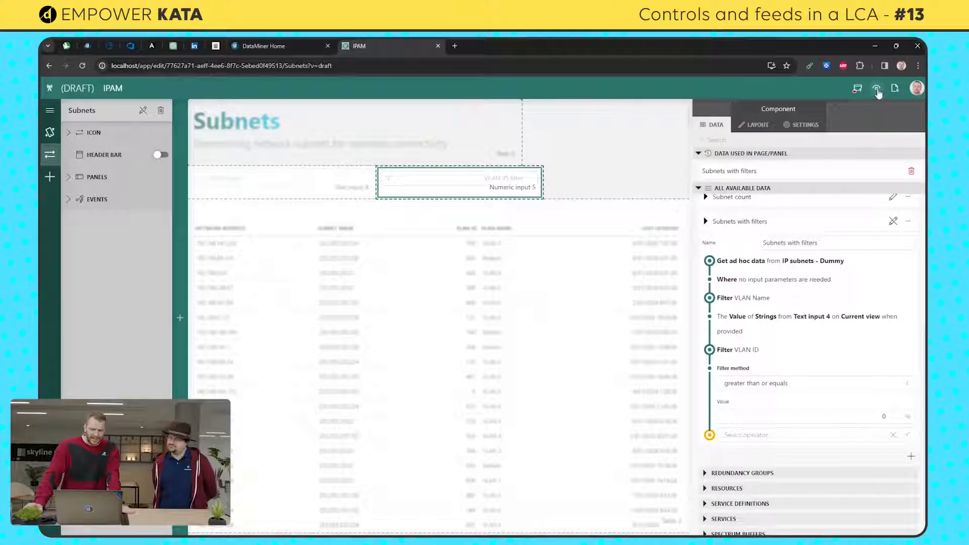
- Preview the draft page and test both filters together with VLAN ID 990 and VLAN name "VLAN 1"
{"action": "left_click", "coordinate": [877, 90]}
{"action": "left_click", "coordinate": [543, 179]}
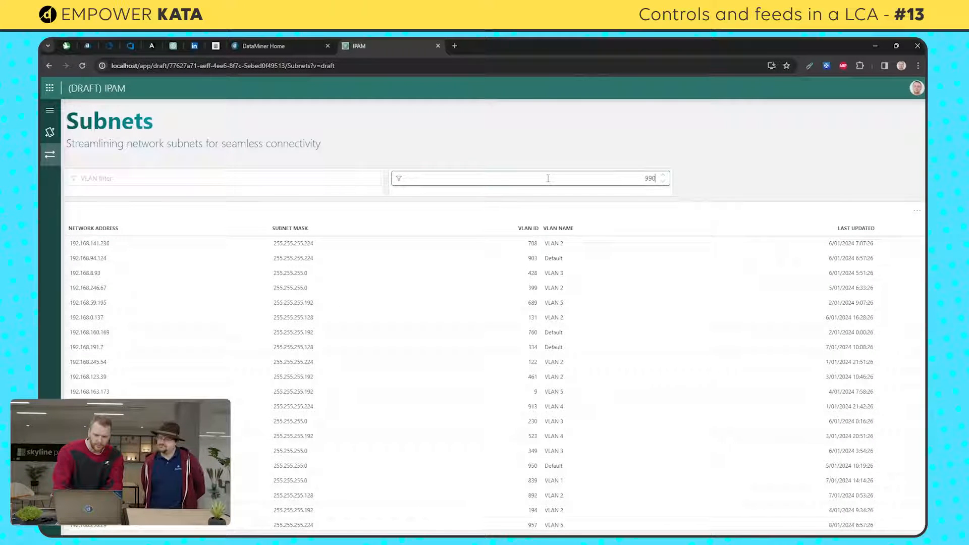
{"action": "key", "text": "Return"}
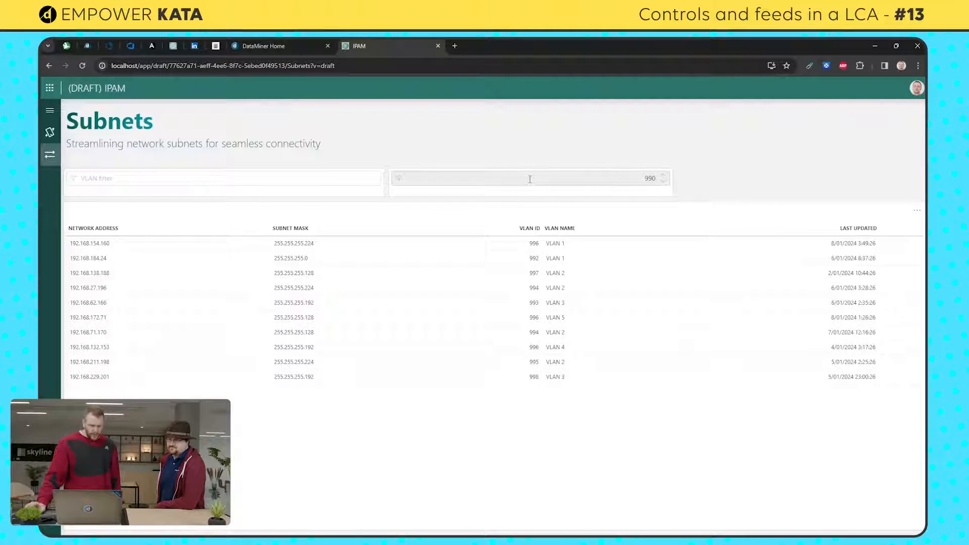
{"action": "left_click", "coordinate": [314, 178]}
{"action": "type", "text": "VLA?N 1"}
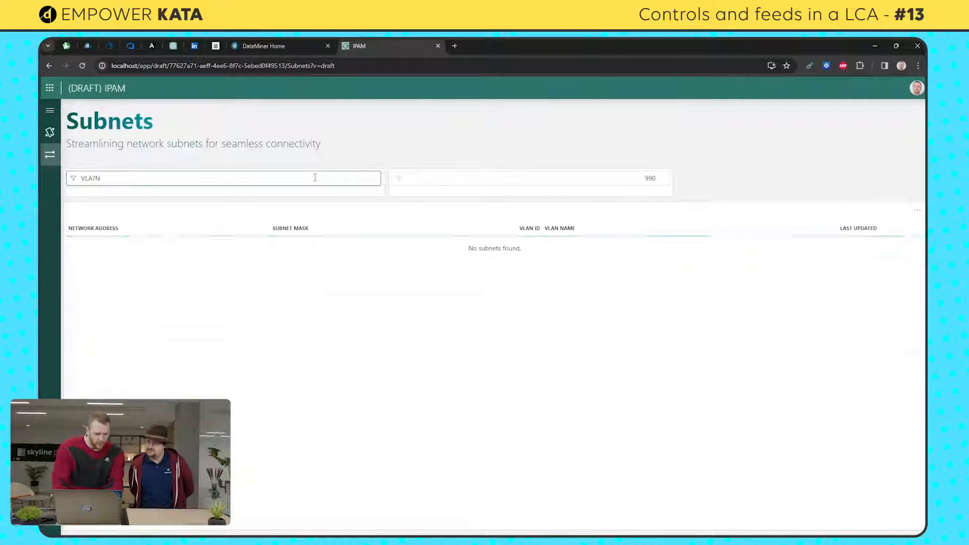
{"action": "key", "text": "BackSpace"}
{"action": "key", "text": "BackSpace"}
{"action": "type", "text": "N 1"}
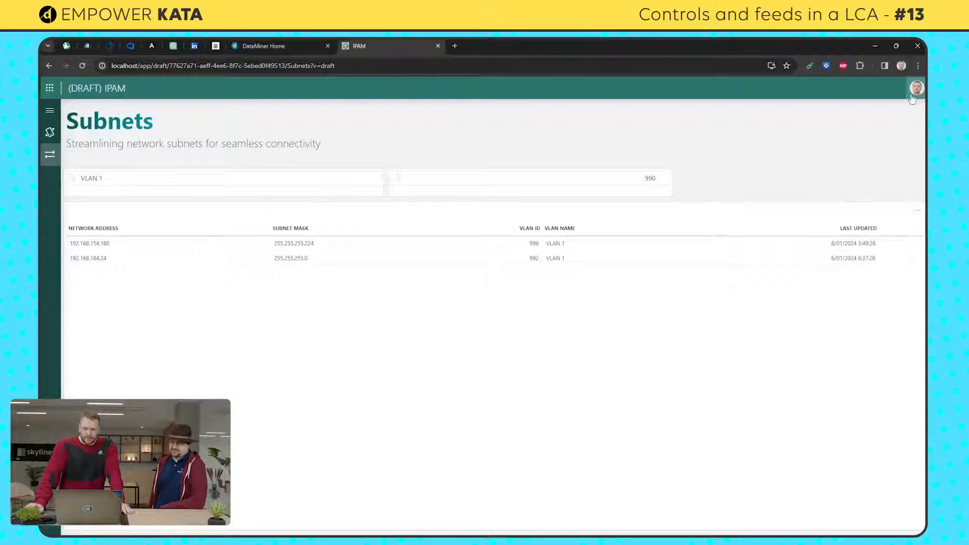
- Return to editing the Subnets page, select the 192.168.59.195 row in the table and expand the Table 2 feed
{"action": "left_click", "coordinate": [914, 90]}
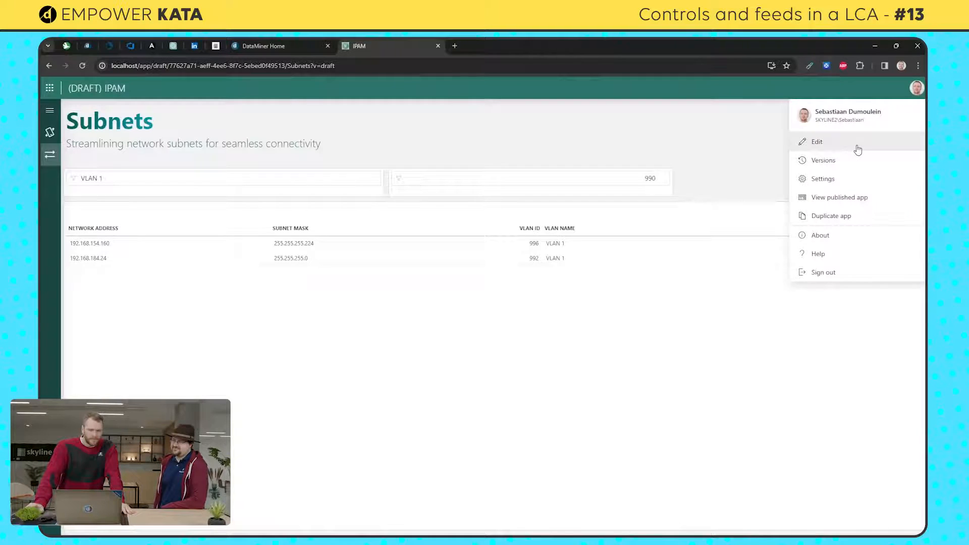
{"action": "left_click", "coordinate": [858, 146]}
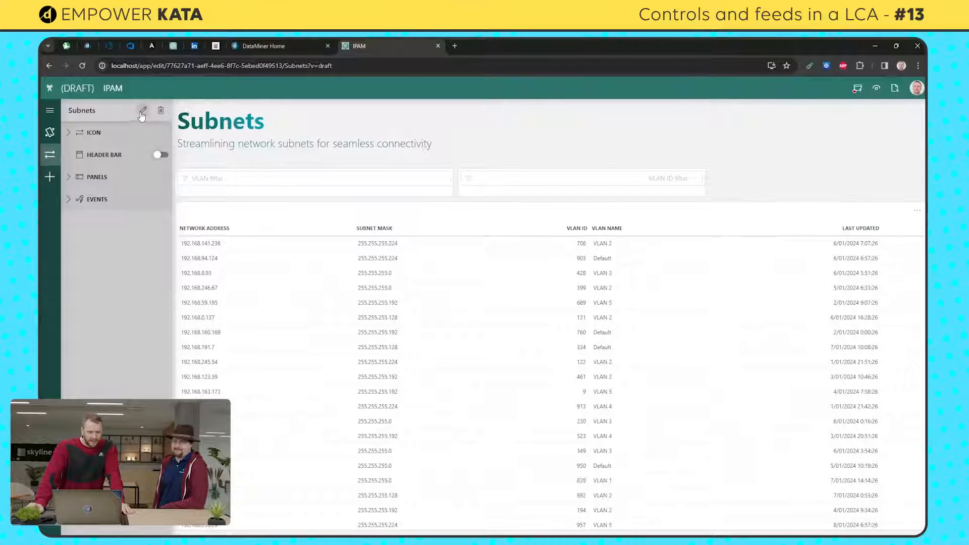
{"action": "left_click", "coordinate": [142, 113]}
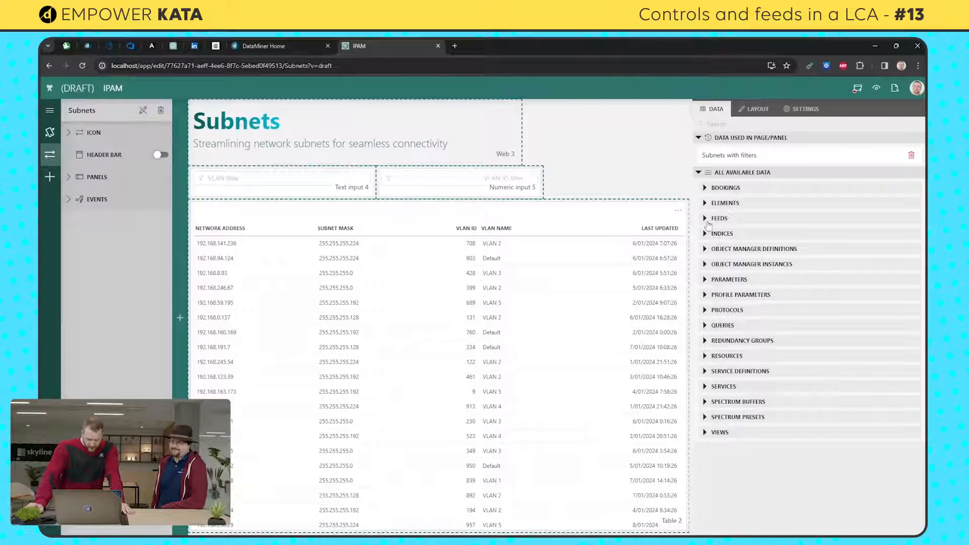
{"action": "left_click", "coordinate": [705, 219]}
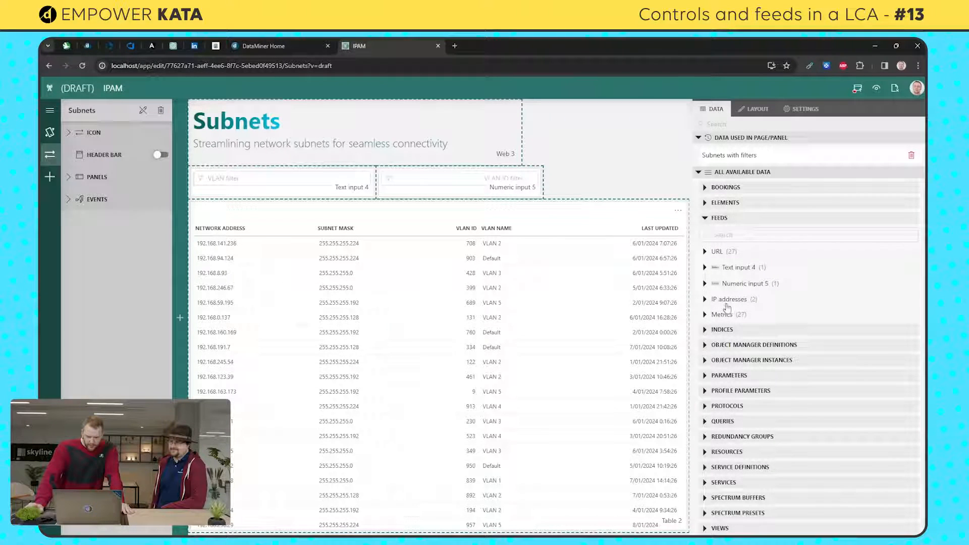
{"action": "left_click", "coordinate": [558, 303]}
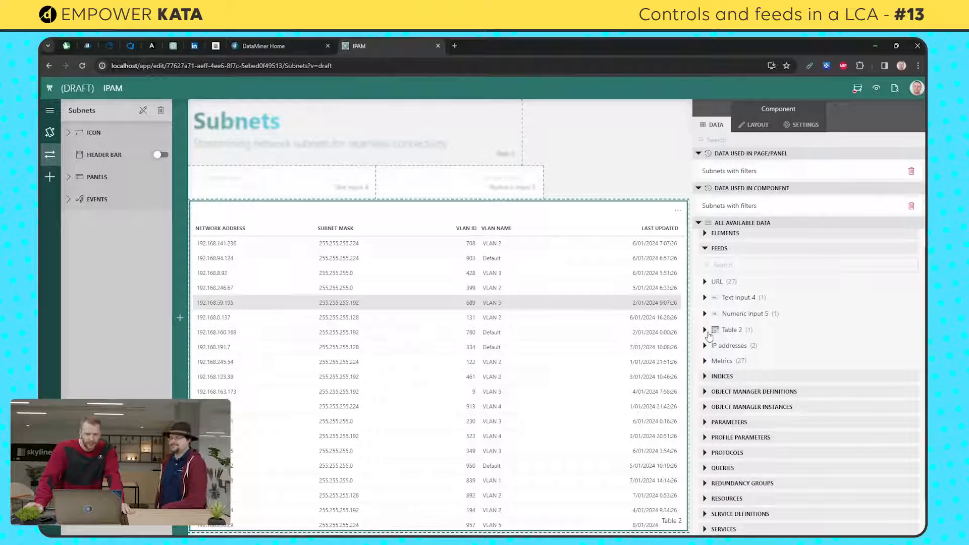
{"action": "left_click", "coordinate": [705, 330]}
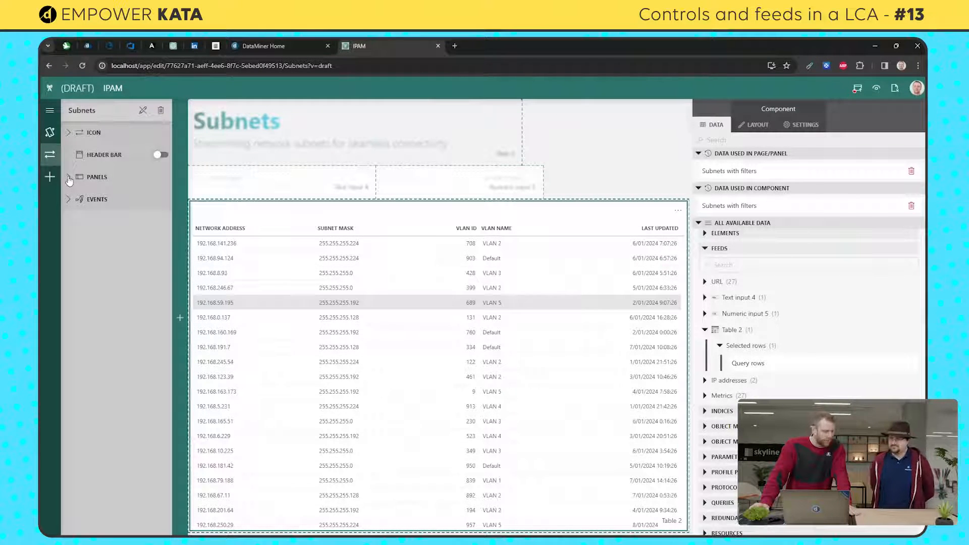
- Create a new panel for the app and name it "Subnet details"
{"action": "left_click", "coordinate": [69, 177]}
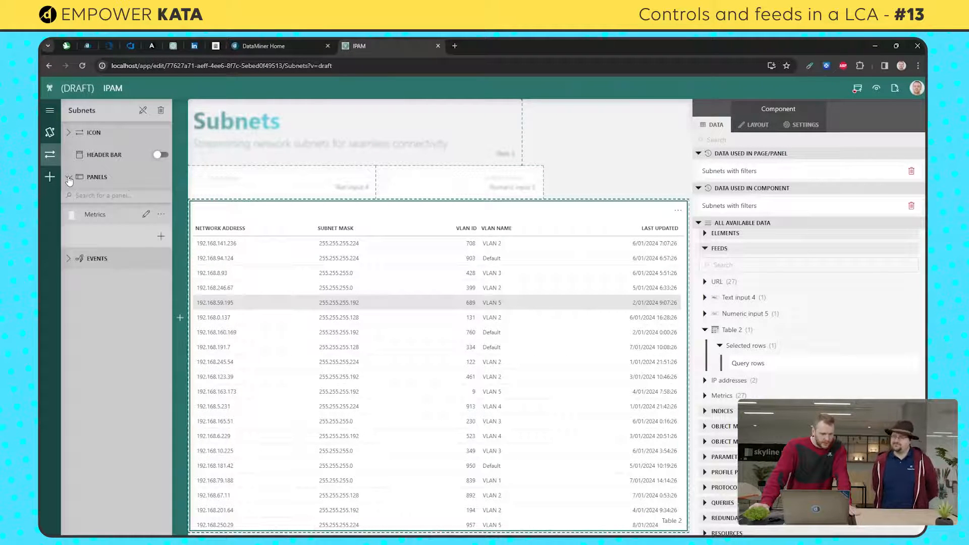
{"action": "left_click", "coordinate": [161, 237]}
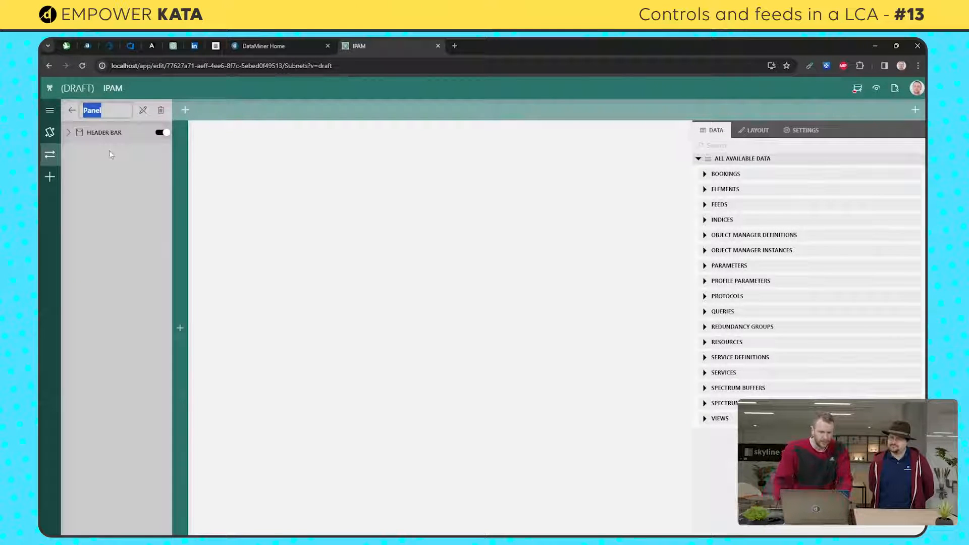
{"action": "type", "text": "subnet deta"}
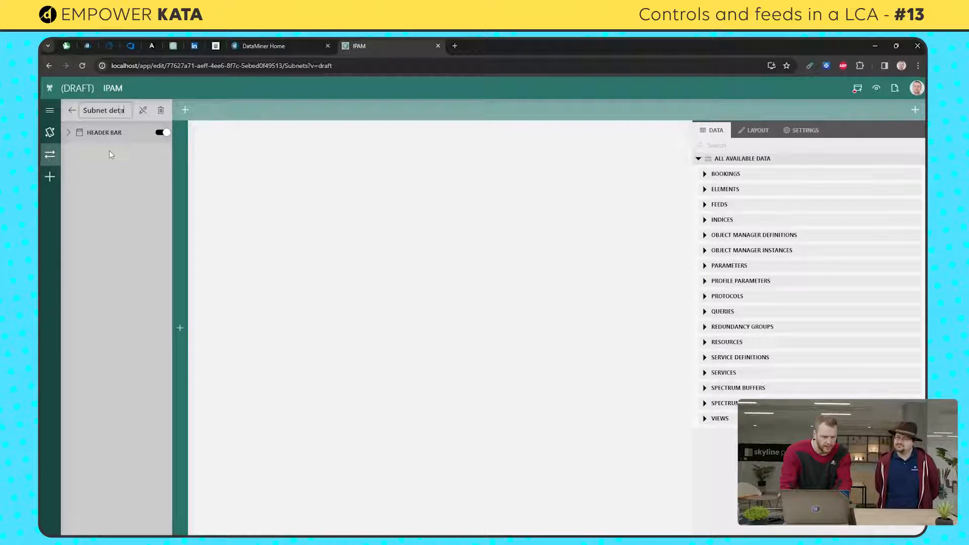
{"action": "type", "text": "ils"}
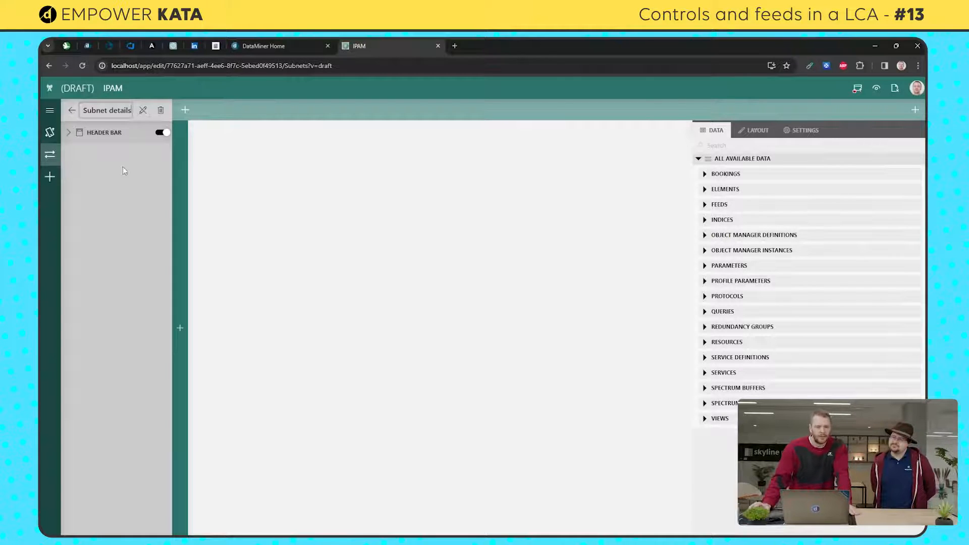
- Add a Table component to the Subnet details panel and enlarge it to the full panel width
{"action": "mouse_move", "coordinate": [185, 217]}
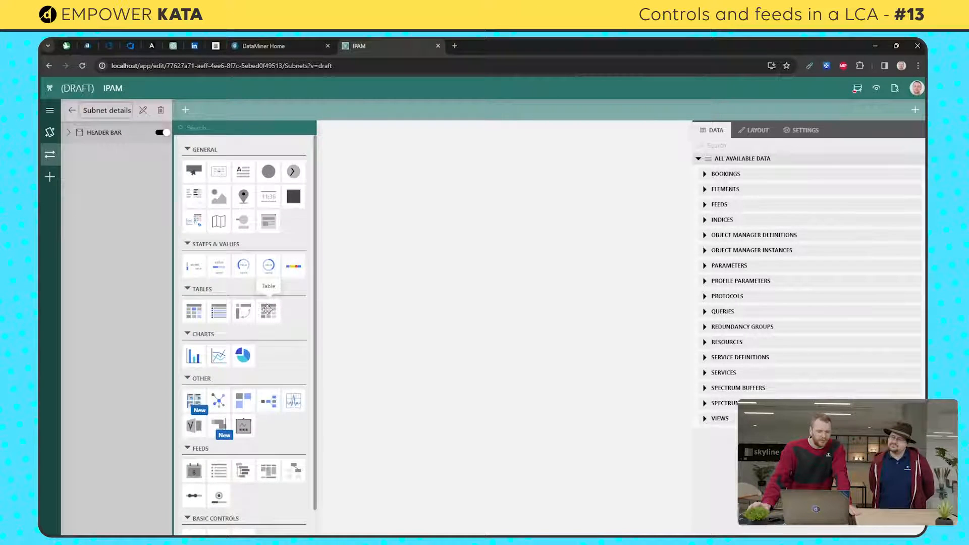
{"action": "left_click_drag", "start_coordinate": [267, 310], "coordinate": [211, 143]}
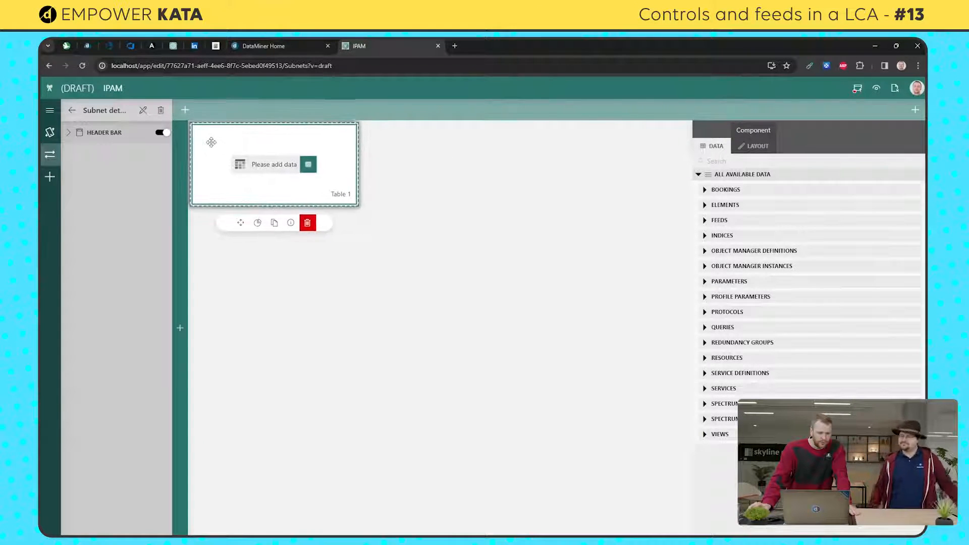
{"action": "left_click_drag", "start_coordinate": [357, 204], "coordinate": [692, 228]}
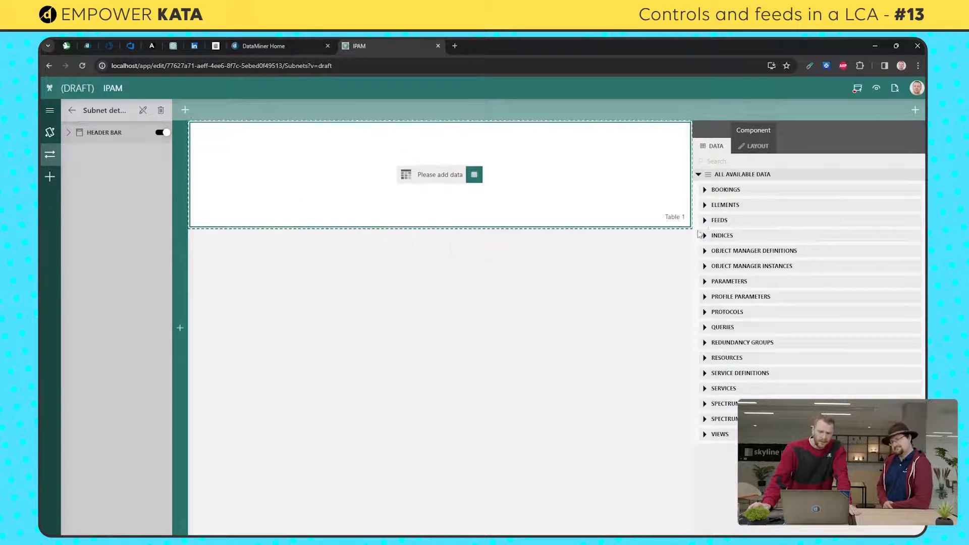
- Feed the panel's table with the selected query rows of Table 2 on the Subnets page
{"action": "left_click", "coordinate": [705, 220]}
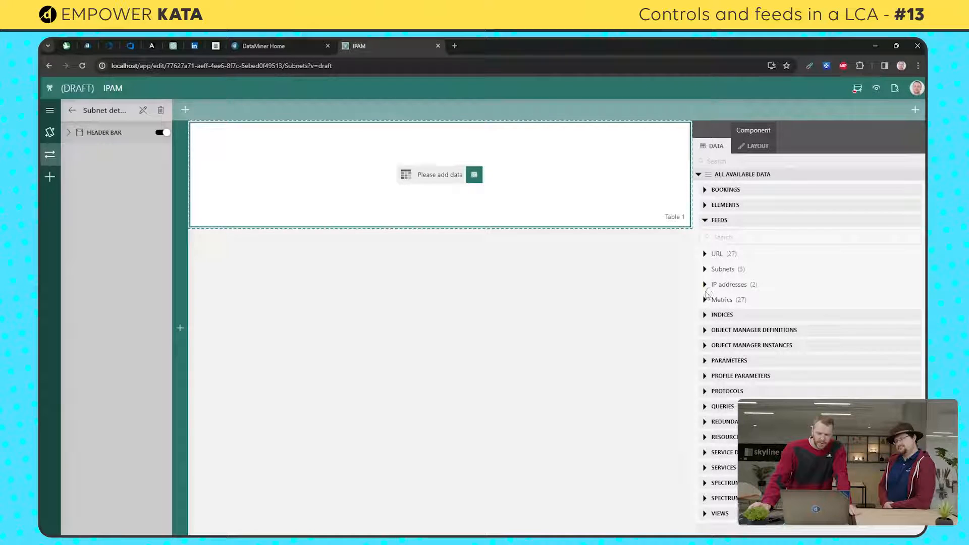
{"action": "left_click", "coordinate": [705, 271]}
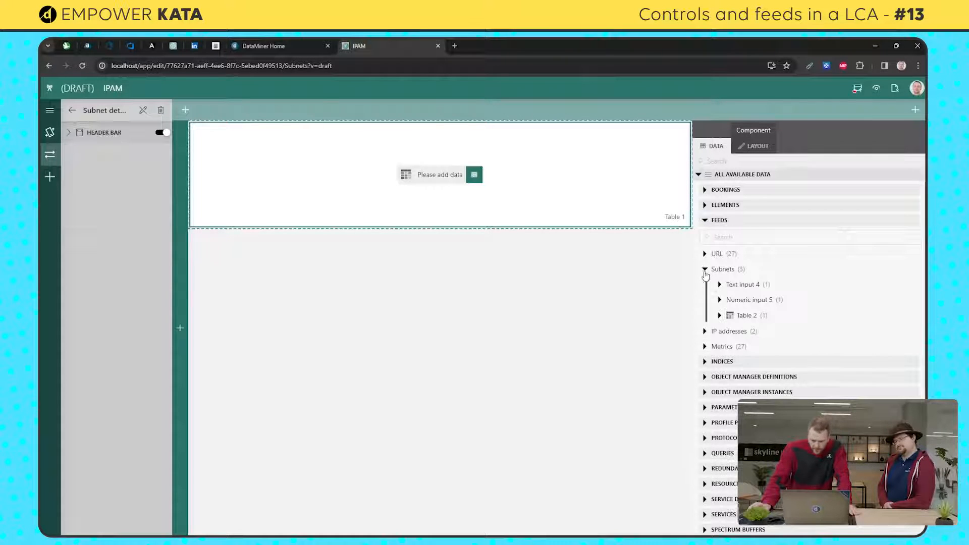
{"action": "left_click", "coordinate": [719, 316]}
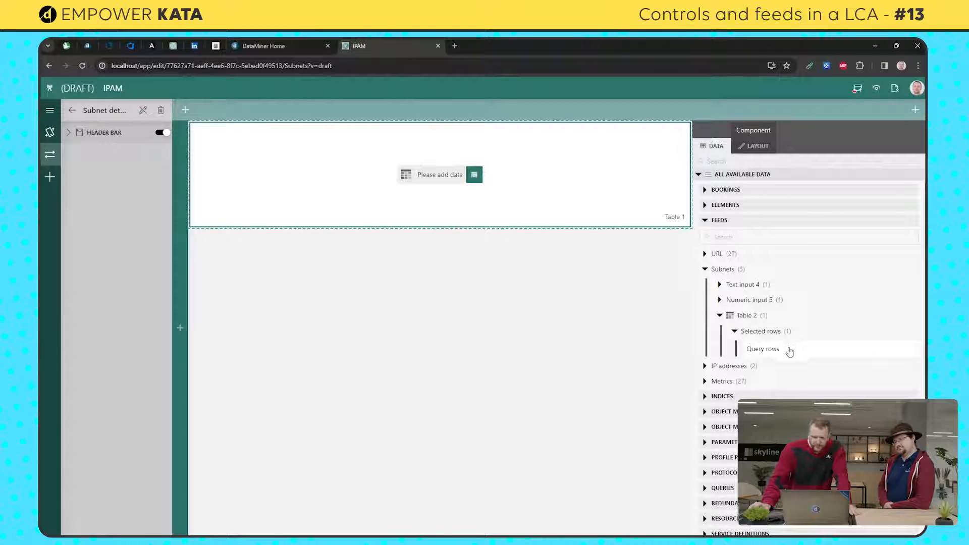
{"action": "left_click_drag", "start_coordinate": [789, 352], "coordinate": [440, 177]}
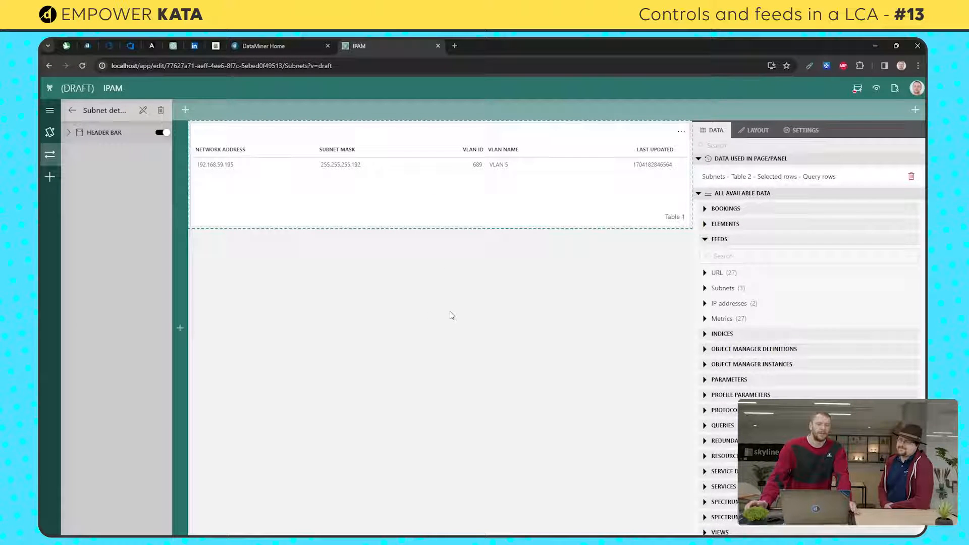
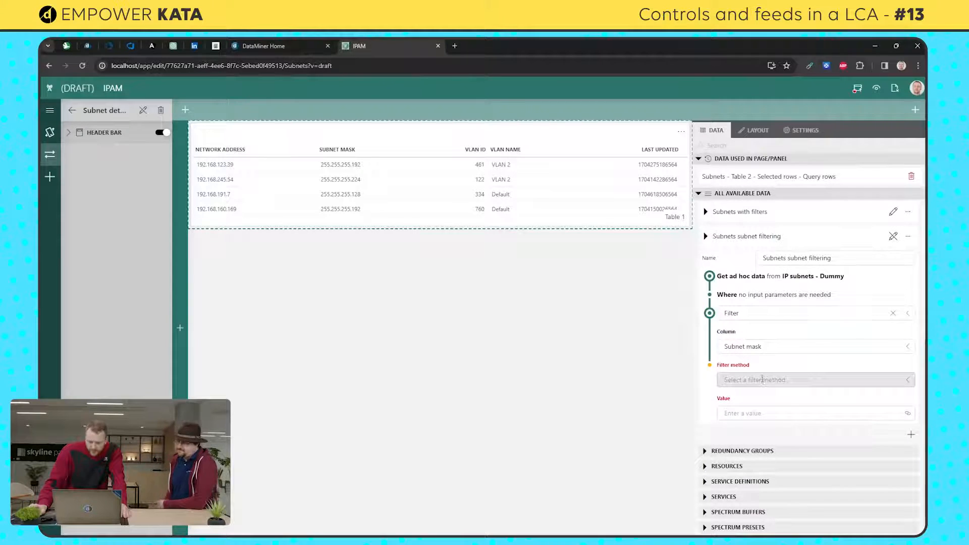
- Set the Subnet mask filter method to equals and link its value to the Subnet mask property of the Subnets page's Table 2 feed
{"action": "left_click", "coordinate": [765, 380]}
{"action": "left_click", "coordinate": [753, 298]}
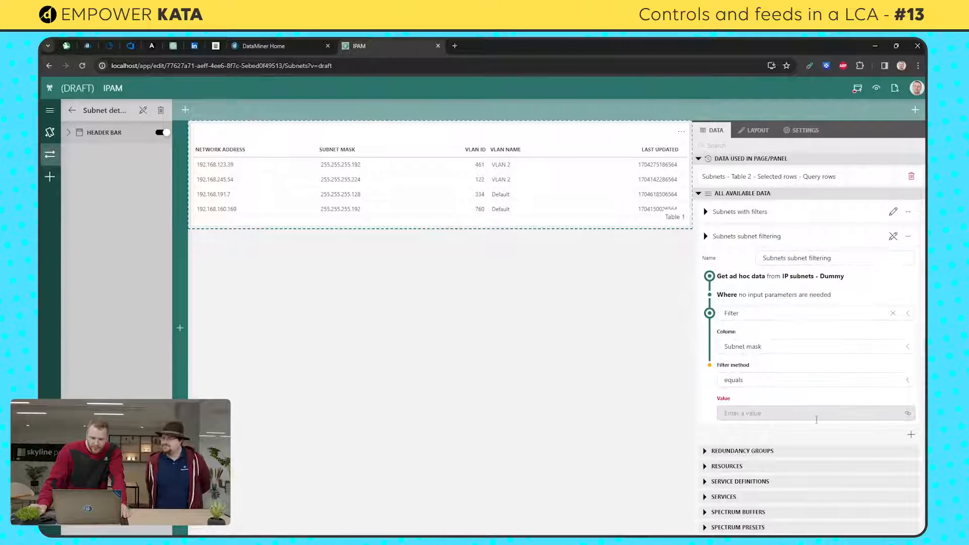
{"action": "left_click", "coordinate": [908, 413]}
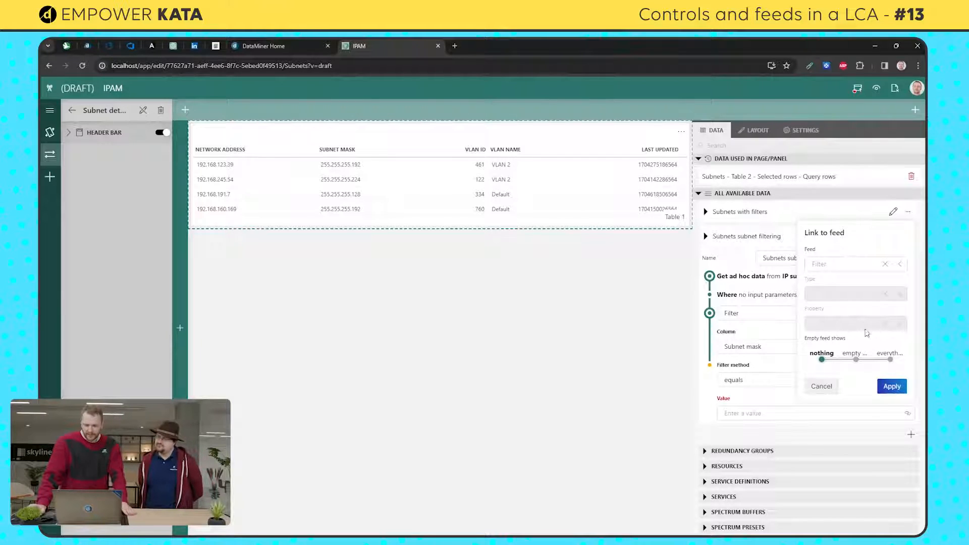
{"action": "left_click", "coordinate": [830, 264]}
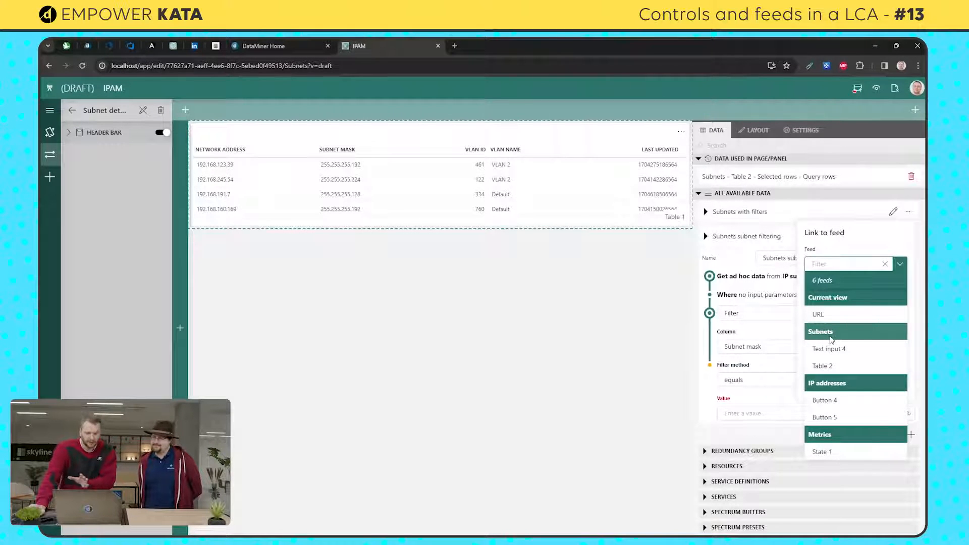
{"action": "left_click", "coordinate": [826, 366]}
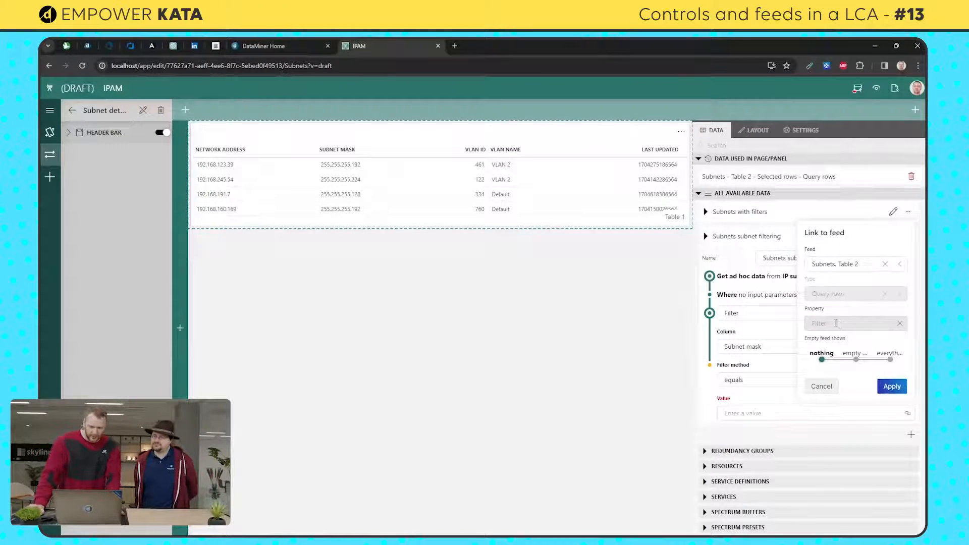
{"action": "left_click", "coordinate": [836, 323]}
{"action": "type", "text": "S"}
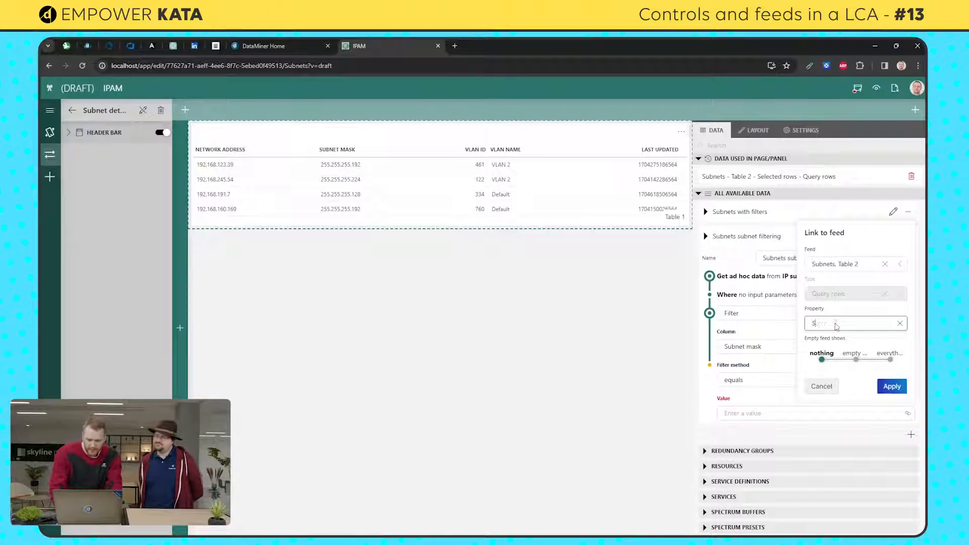
{"action": "type", "text": "ub"}
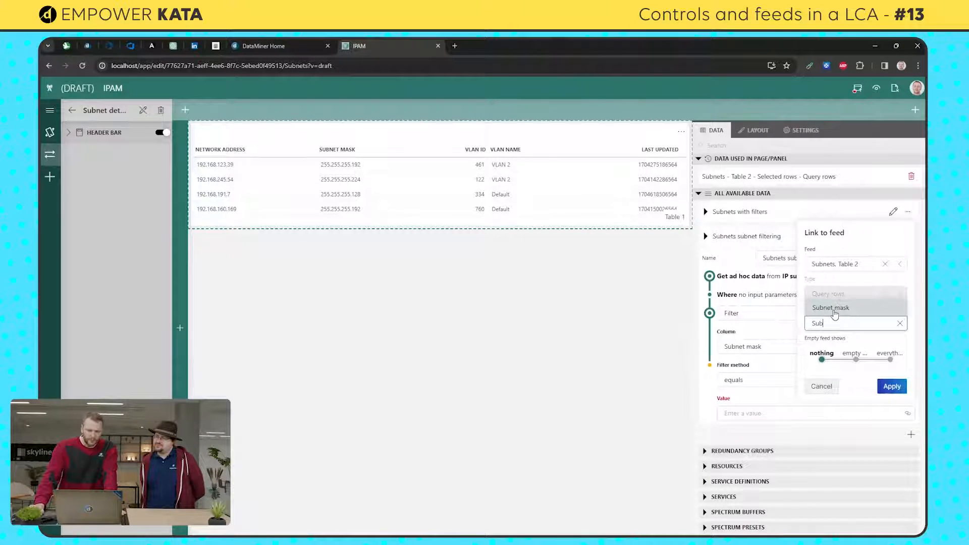
{"action": "left_click", "coordinate": [834, 310]}
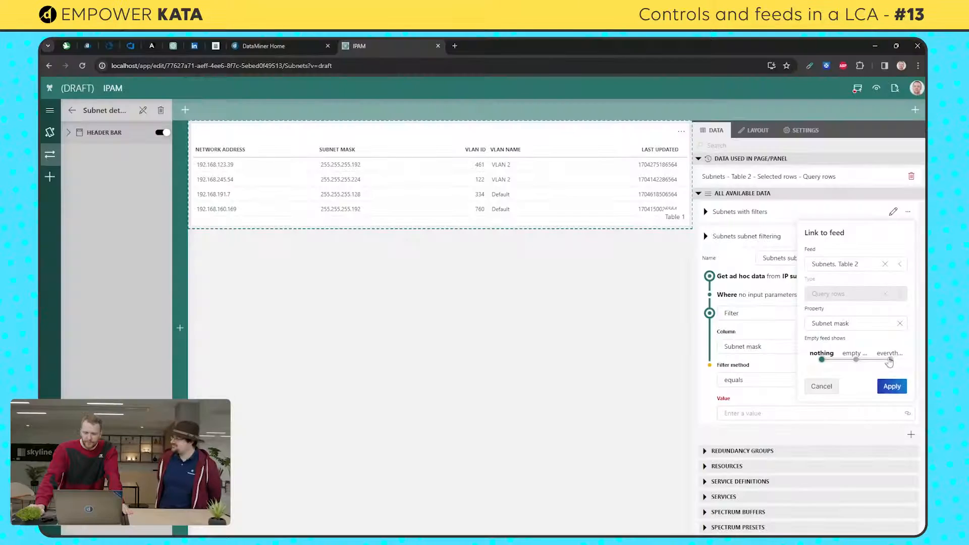
{"action": "left_click", "coordinate": [892, 386]}
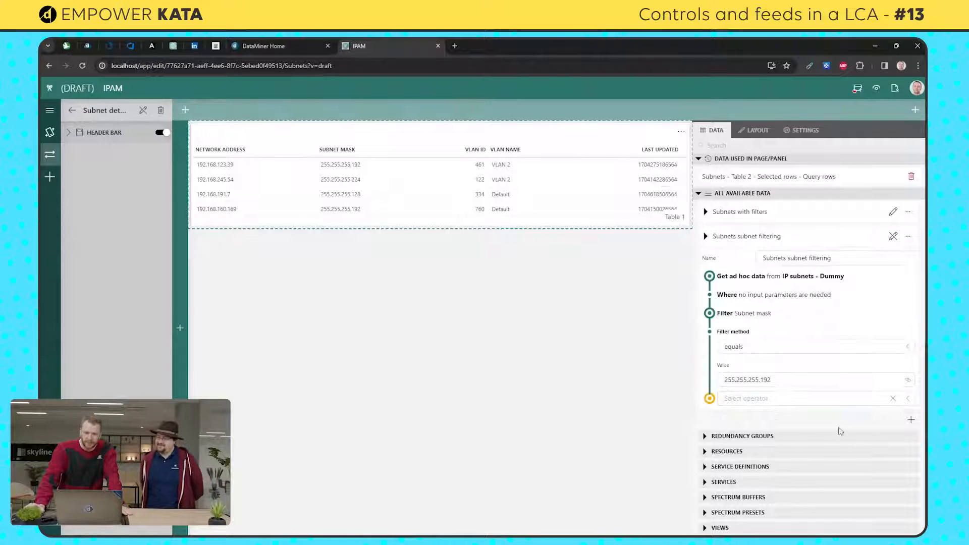
- Add the Subnets subnet filtering query below the panel's existing table, enlarge it to full panel width and visualize it as a table
{"action": "left_click_drag", "start_coordinate": [759, 238], "coordinate": [257, 278]}
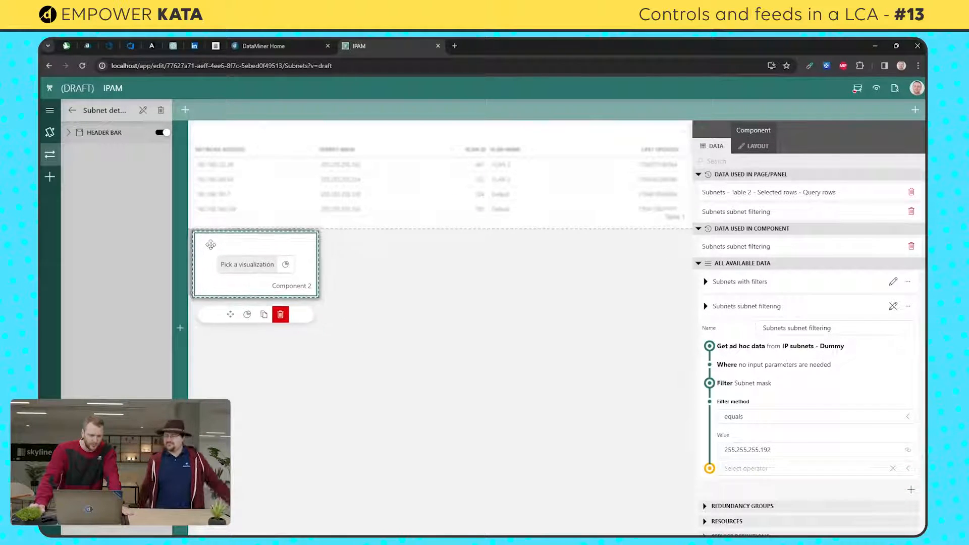
{"action": "left_click_drag", "start_coordinate": [307, 292], "coordinate": [687, 469]}
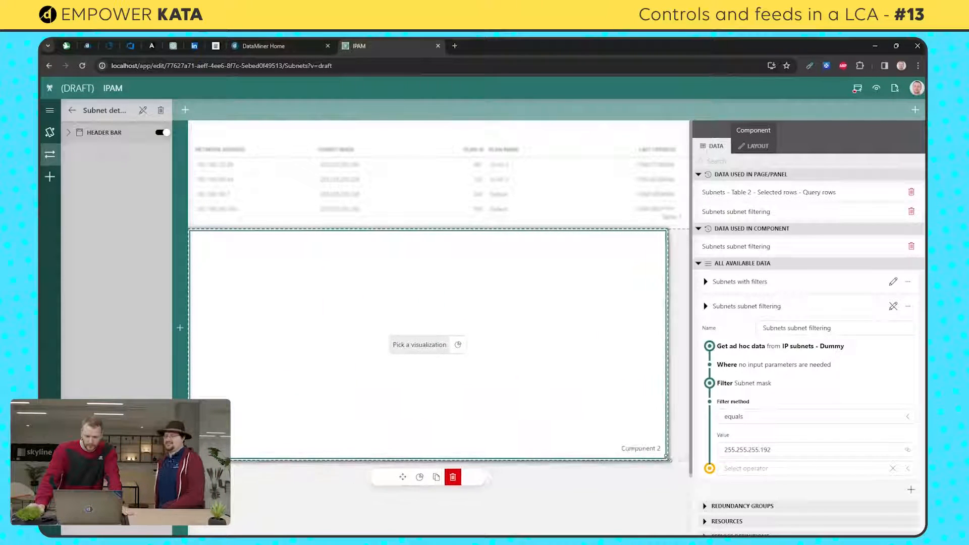
{"action": "left_click", "coordinate": [469, 350]}
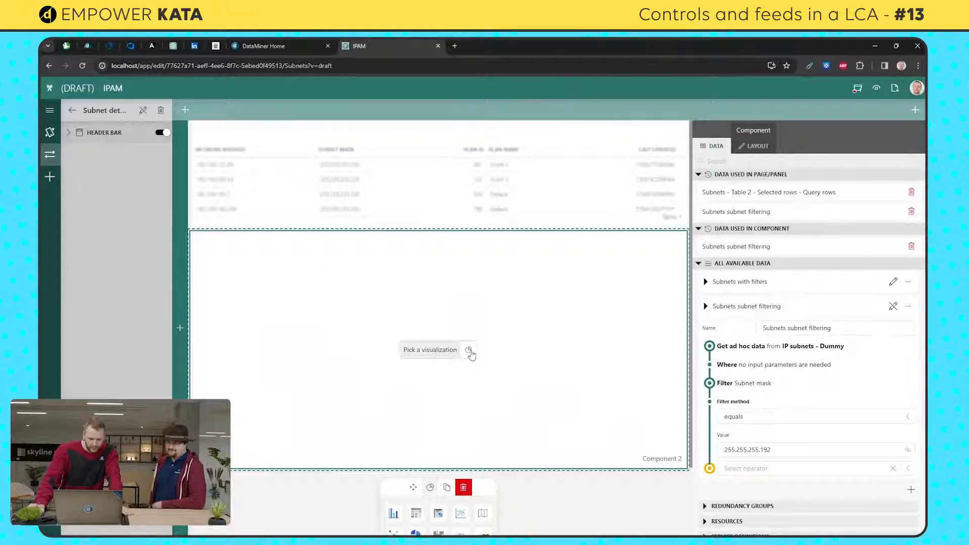
{"action": "left_click", "coordinate": [415, 468]}
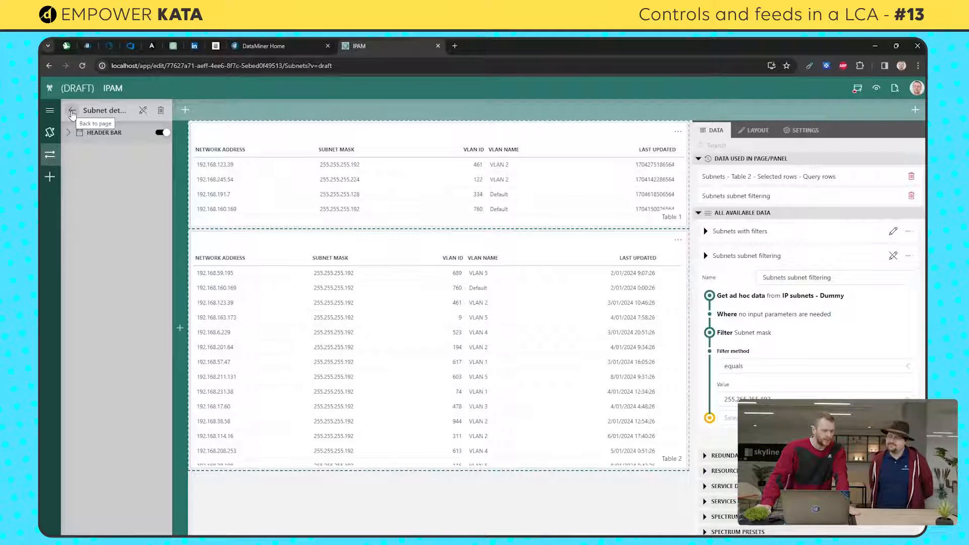
- On the Subnets page, make double-clicking a row of the subnets table open the Subnet details panel
{"action": "left_click", "coordinate": [72, 112]}
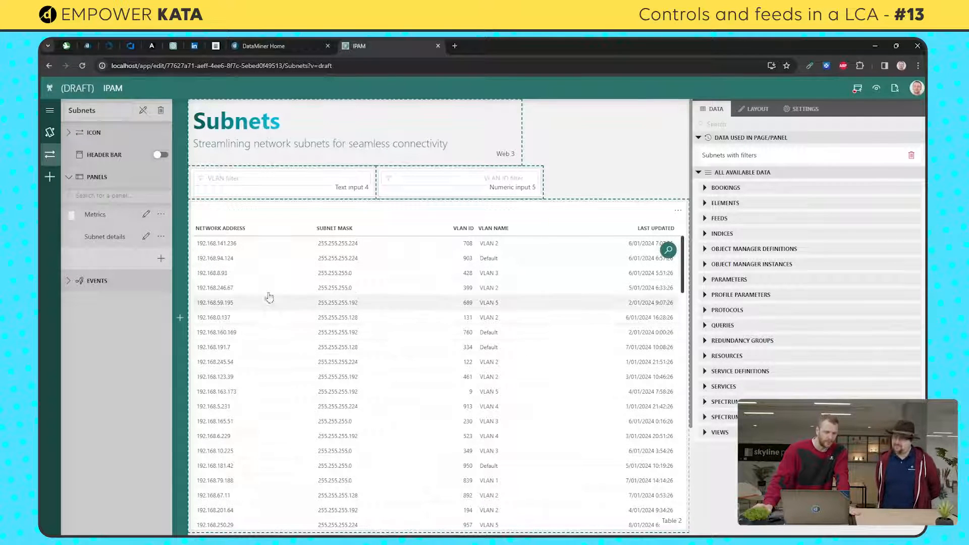
{"action": "left_click", "coordinate": [279, 309]}
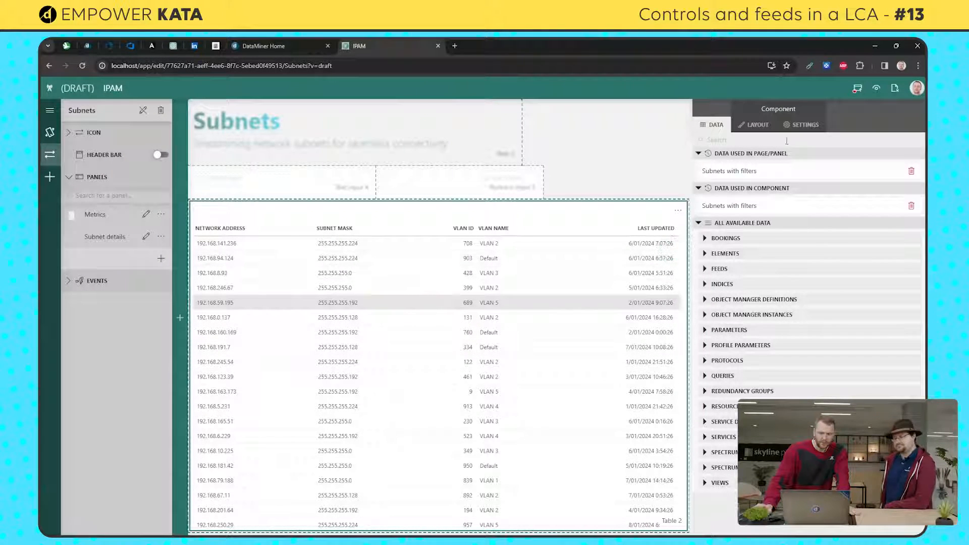
{"action": "left_click", "coordinate": [806, 125]}
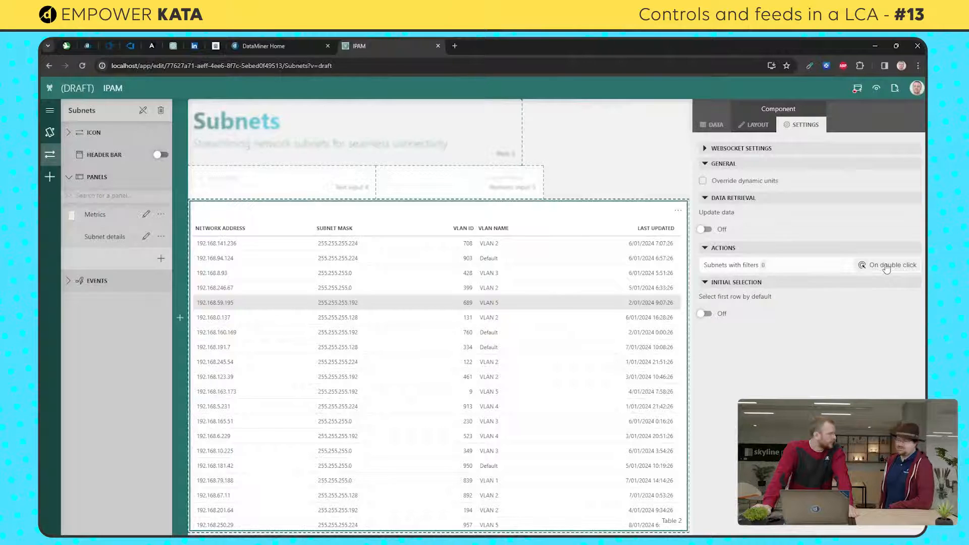
{"action": "left_click", "coordinate": [886, 267]}
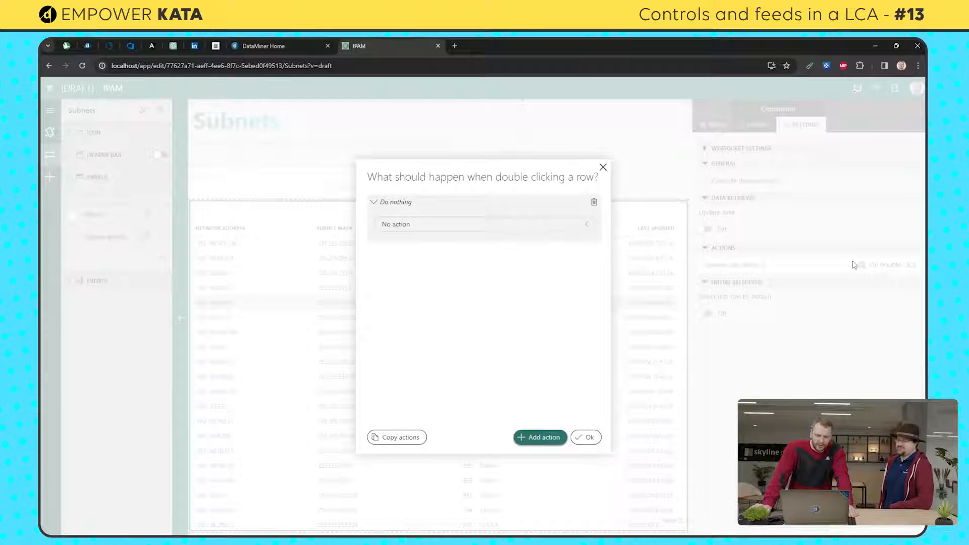
{"action": "left_click", "coordinate": [407, 225]}
{"action": "left_click", "coordinate": [432, 327]}
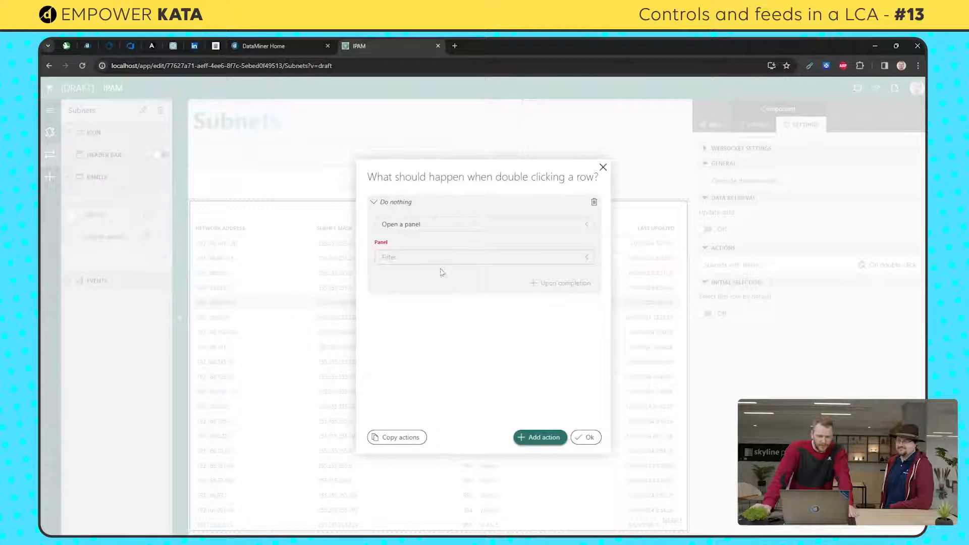
{"action": "left_click", "coordinate": [437, 265]}
{"action": "left_click", "coordinate": [429, 292]}
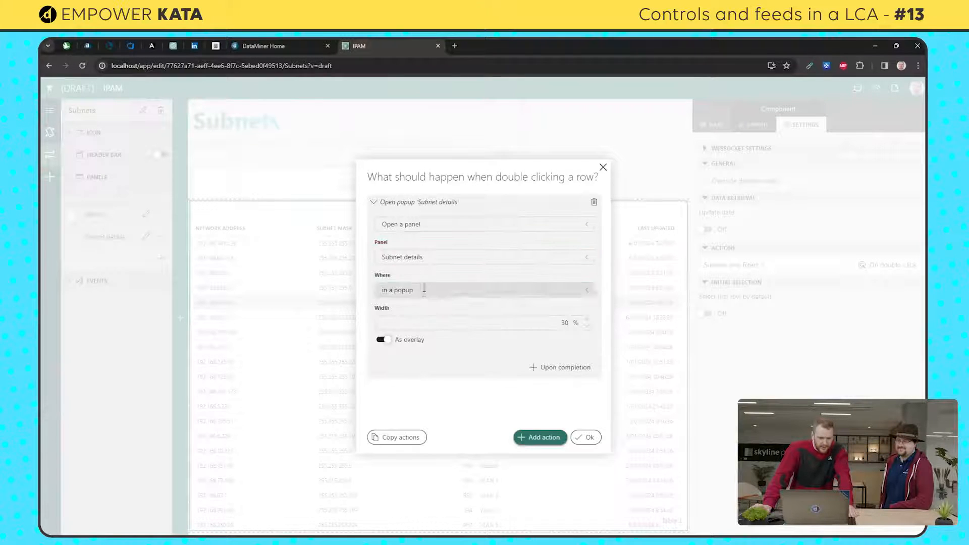
- Set the Subnet details panel to open on the right, adjust its width and confirm the row action
{"action": "left_click", "coordinate": [430, 290]}
{"action": "left_click", "coordinate": [419, 357]}
{"action": "left_click", "coordinate": [562, 323]}
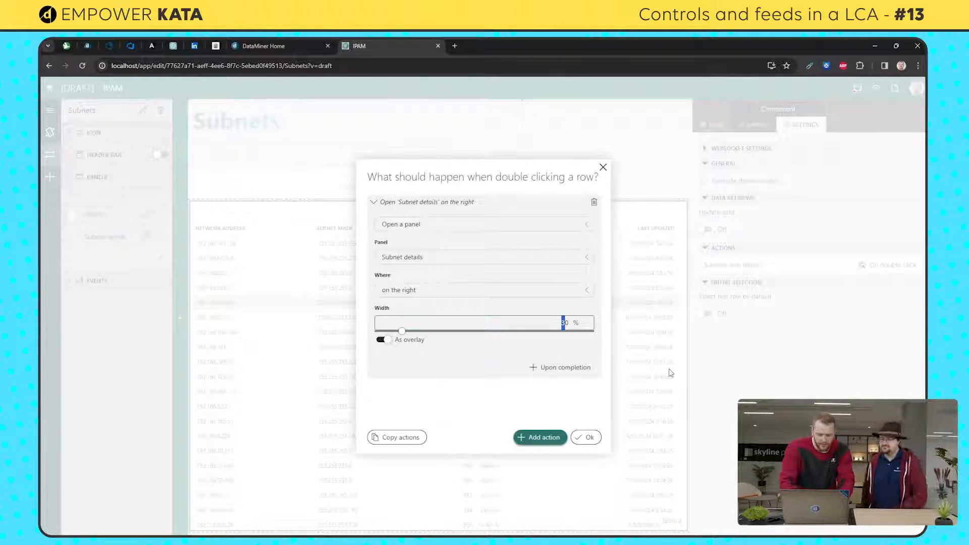
{"action": "left_click", "coordinate": [586, 438]}
- Preview the draft app and open the Subnet details panel for the 192.168.191.7 row
{"action": "left_click", "coordinate": [875, 88]}
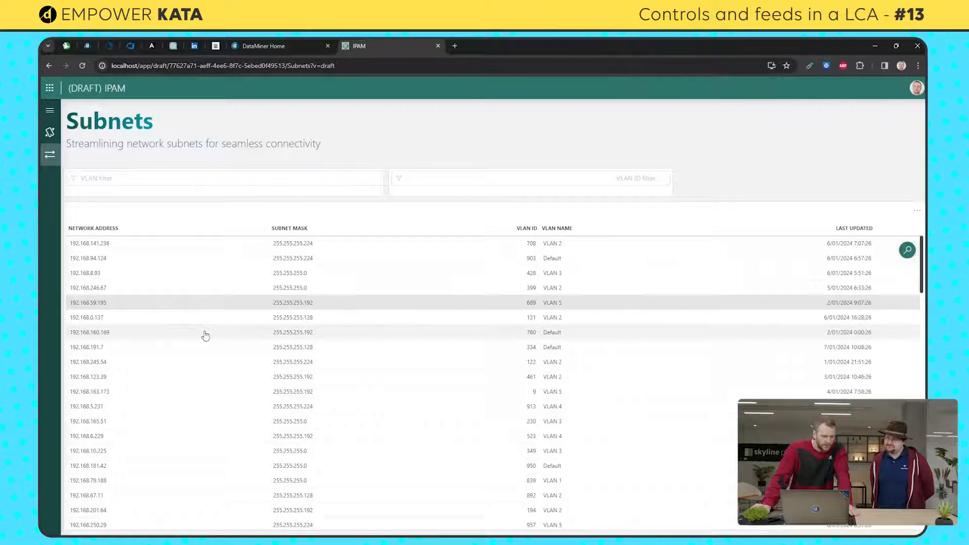
{"action": "left_click", "coordinate": [192, 335]}
{"action": "left_click", "coordinate": [195, 347]}
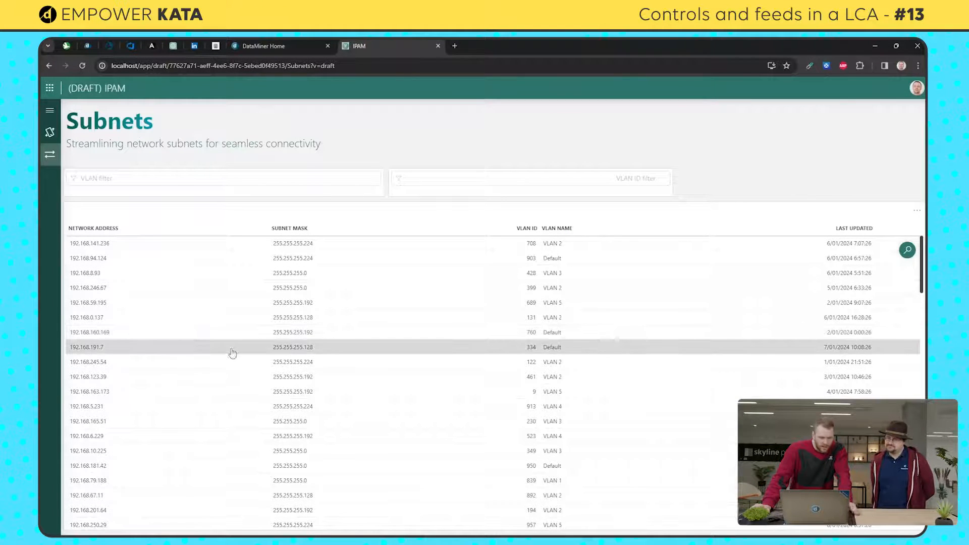
{"action": "left_click", "coordinate": [298, 347]}
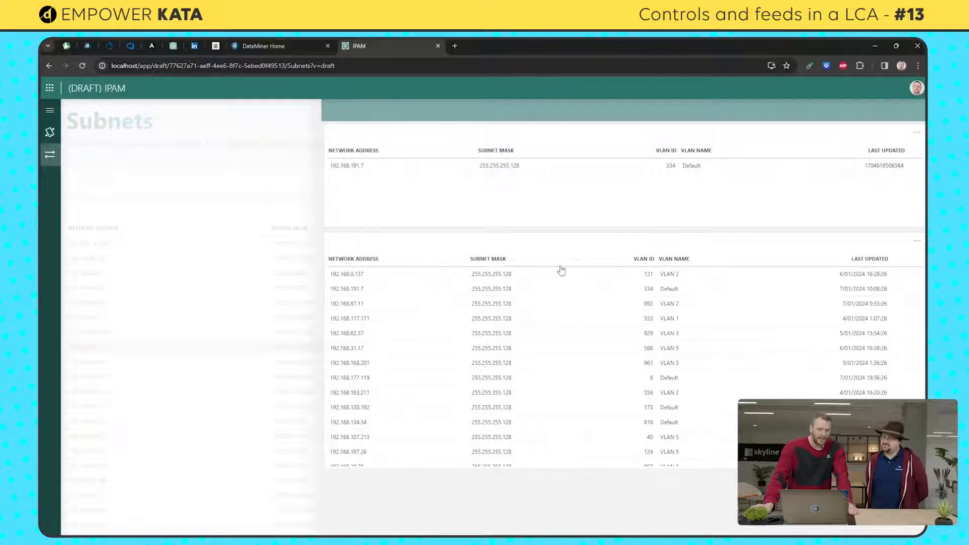
- Look through the panel's filtered subnets, return to the main table and select the 192.168.123.39 row
{"action": "scroll", "coordinate": [549, 296], "scroll_direction": "down", "scroll_amount": 10}
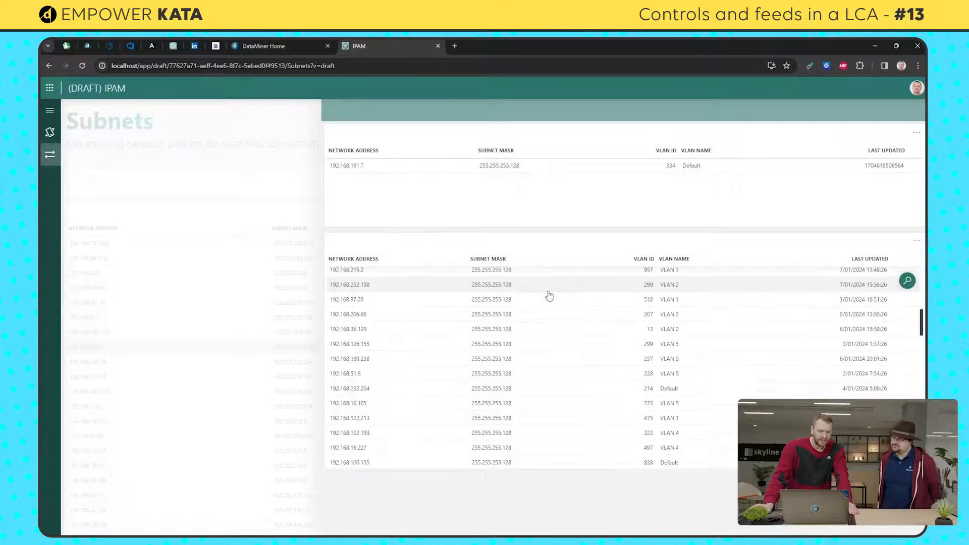
{"action": "scroll", "coordinate": [549, 296], "scroll_direction": "down", "scroll_amount": 3}
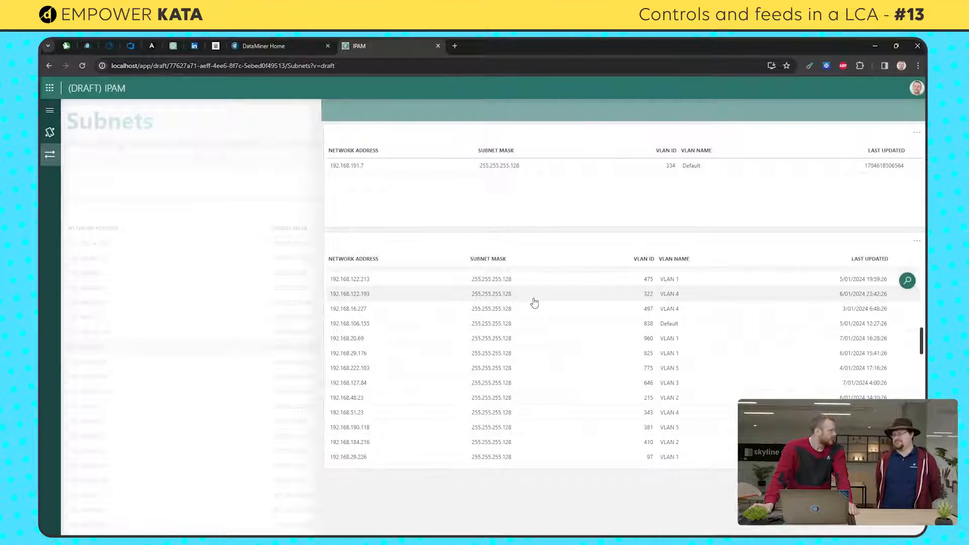
{"action": "scroll", "coordinate": [534, 302], "scroll_direction": "up", "scroll_amount": 10}
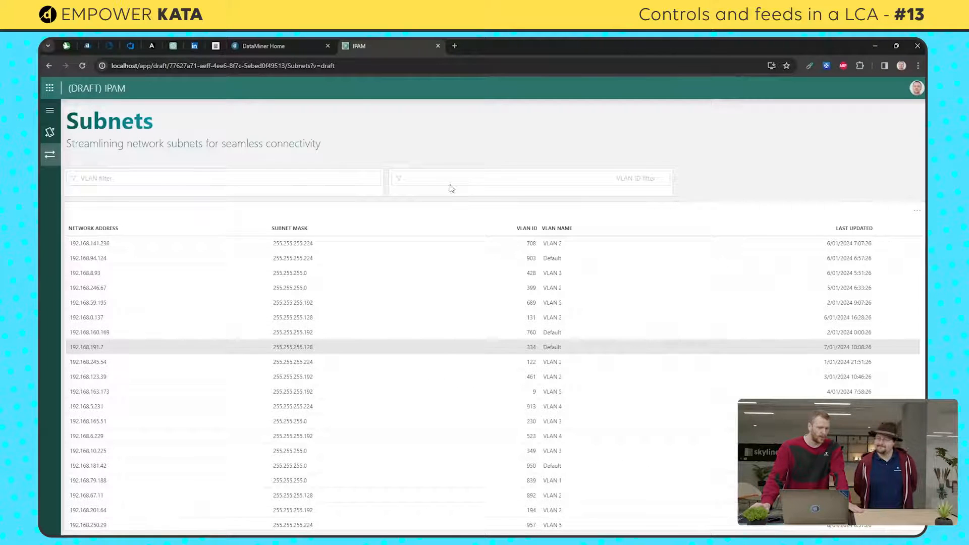
{"action": "left_click", "coordinate": [109, 380]}
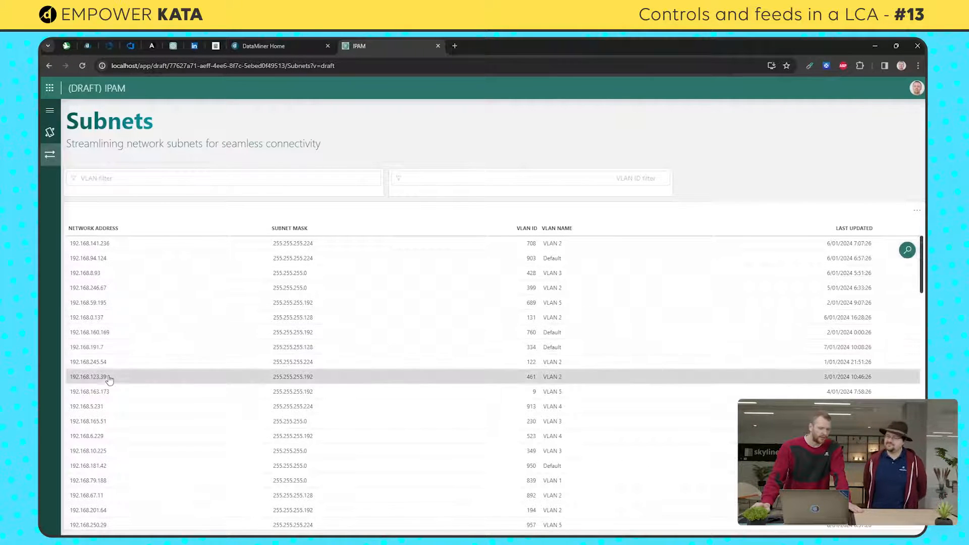